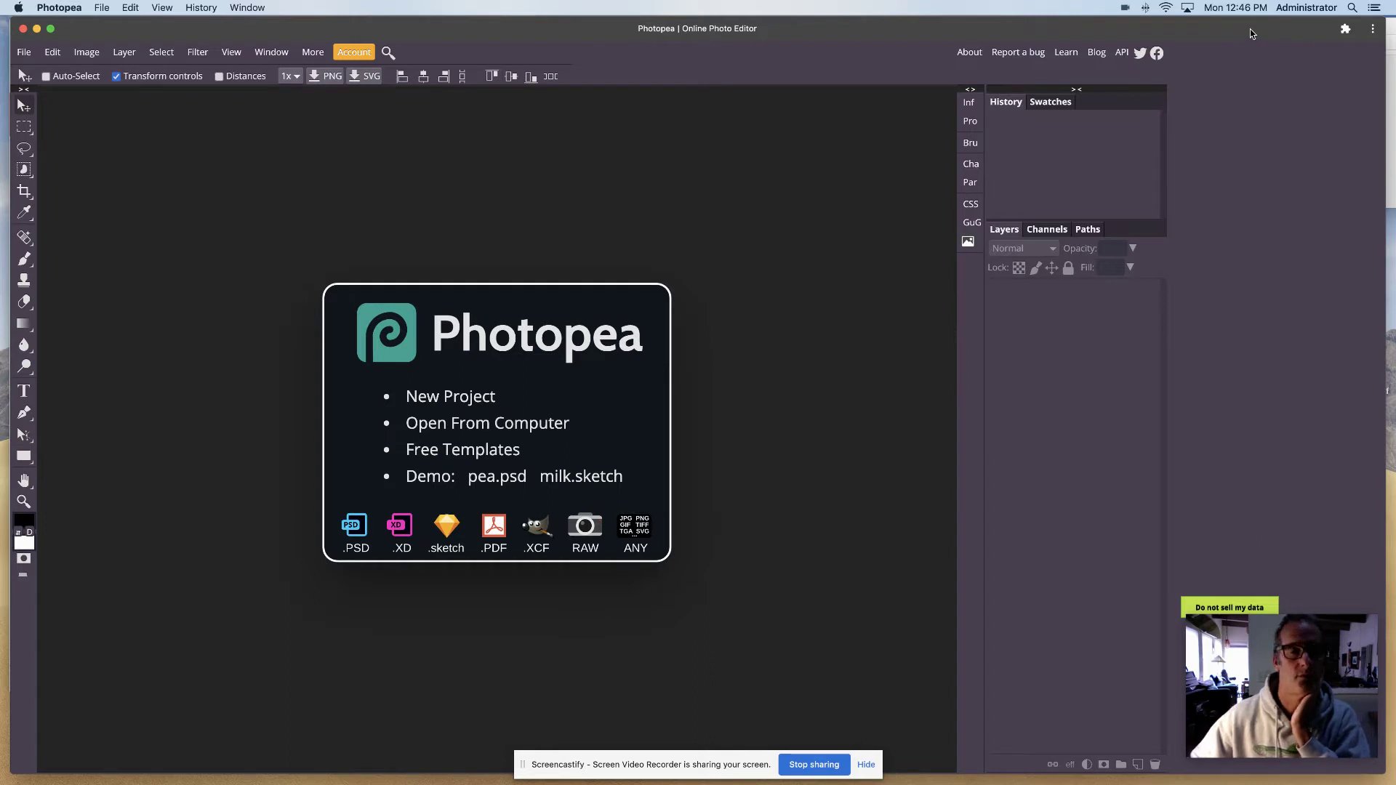
Open practice edit-20.jpg from the edit in photopea folder via File > Open.
left_click(22, 51)
left_click(37, 92)
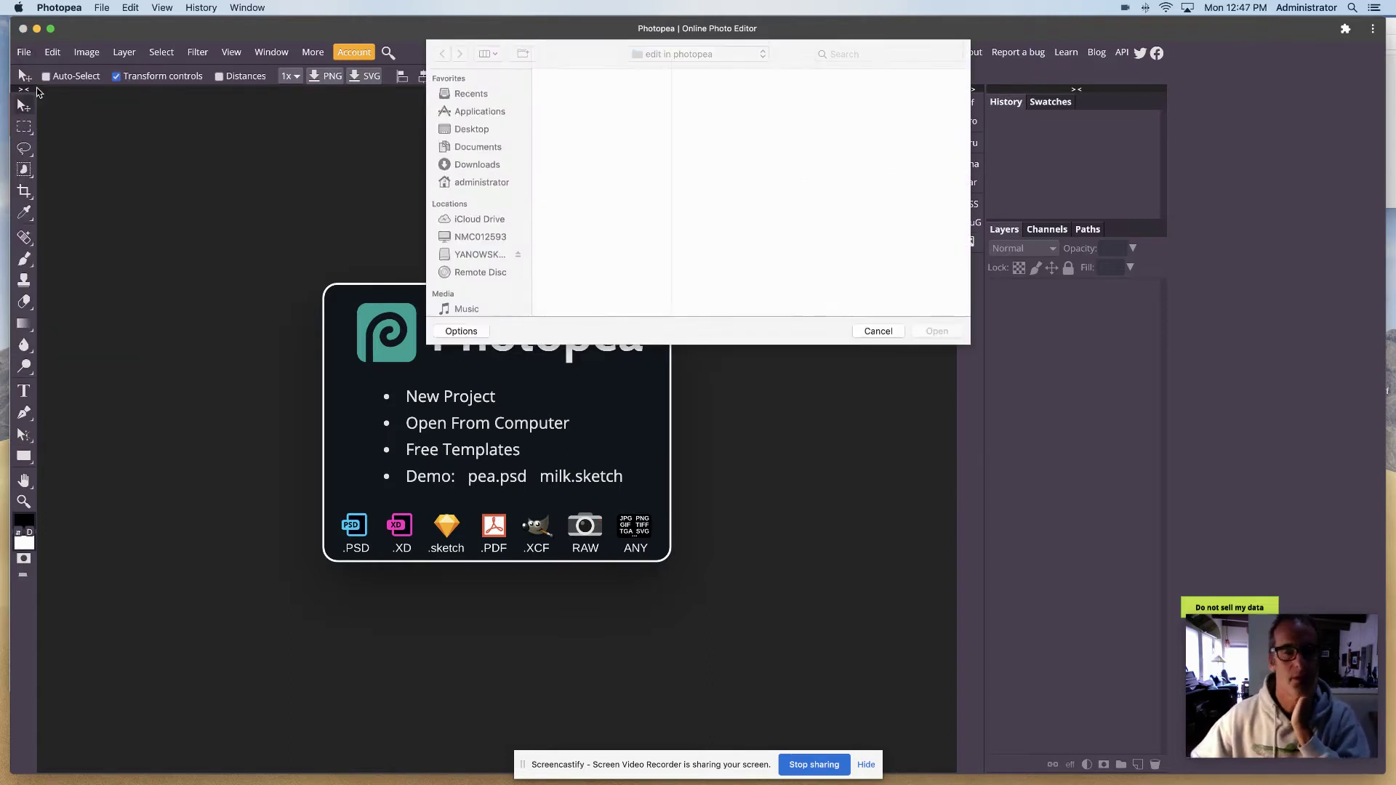
scroll(571, 292, "down", 1)
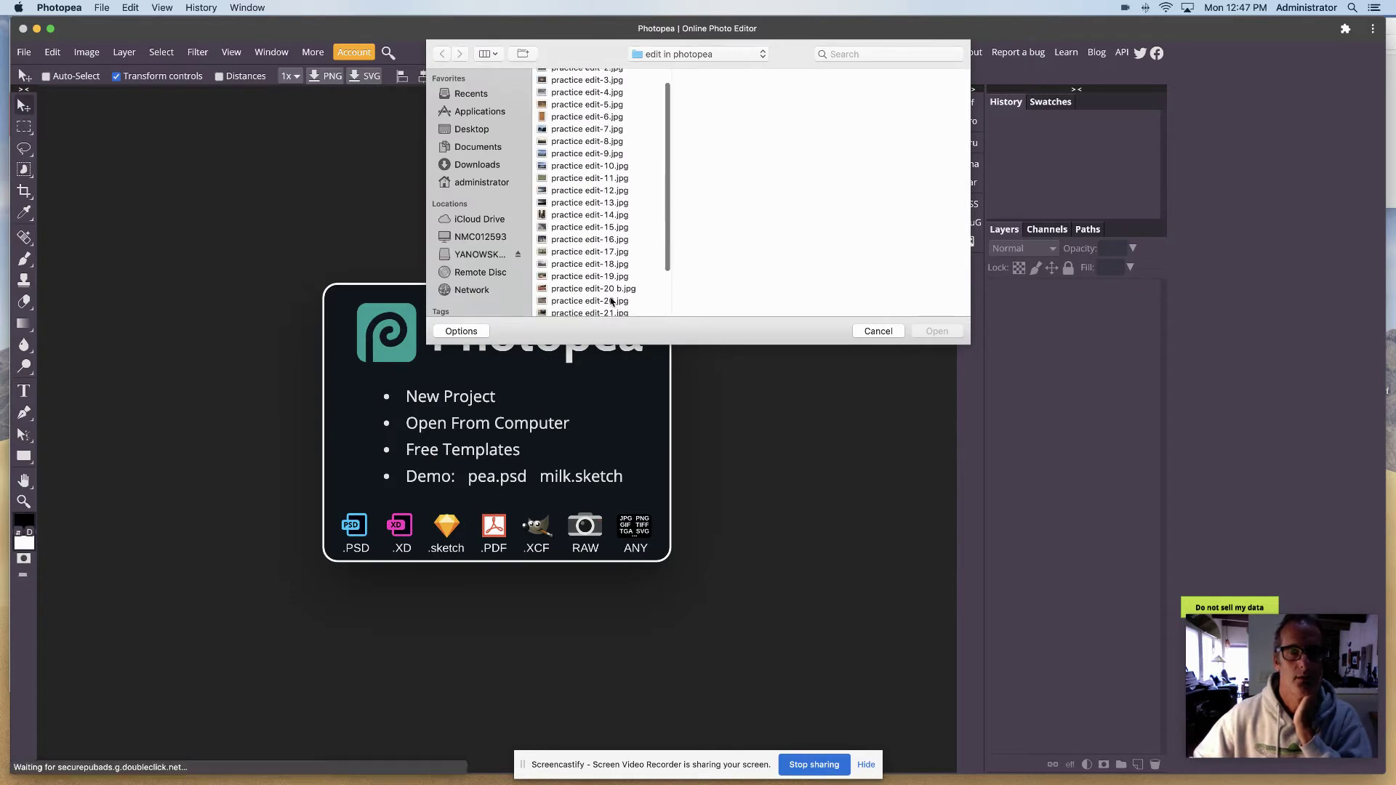
left_click(589, 300)
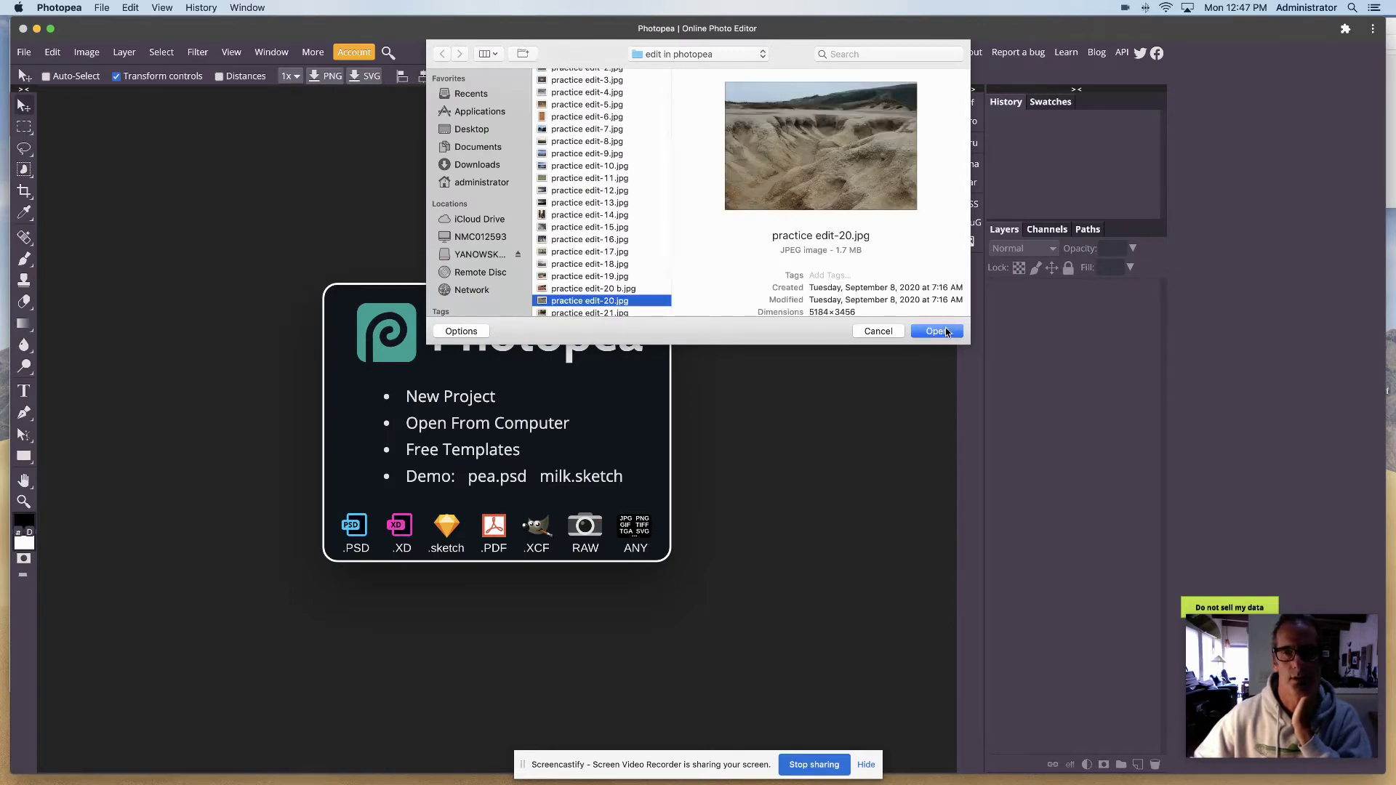
left_click(937, 332)
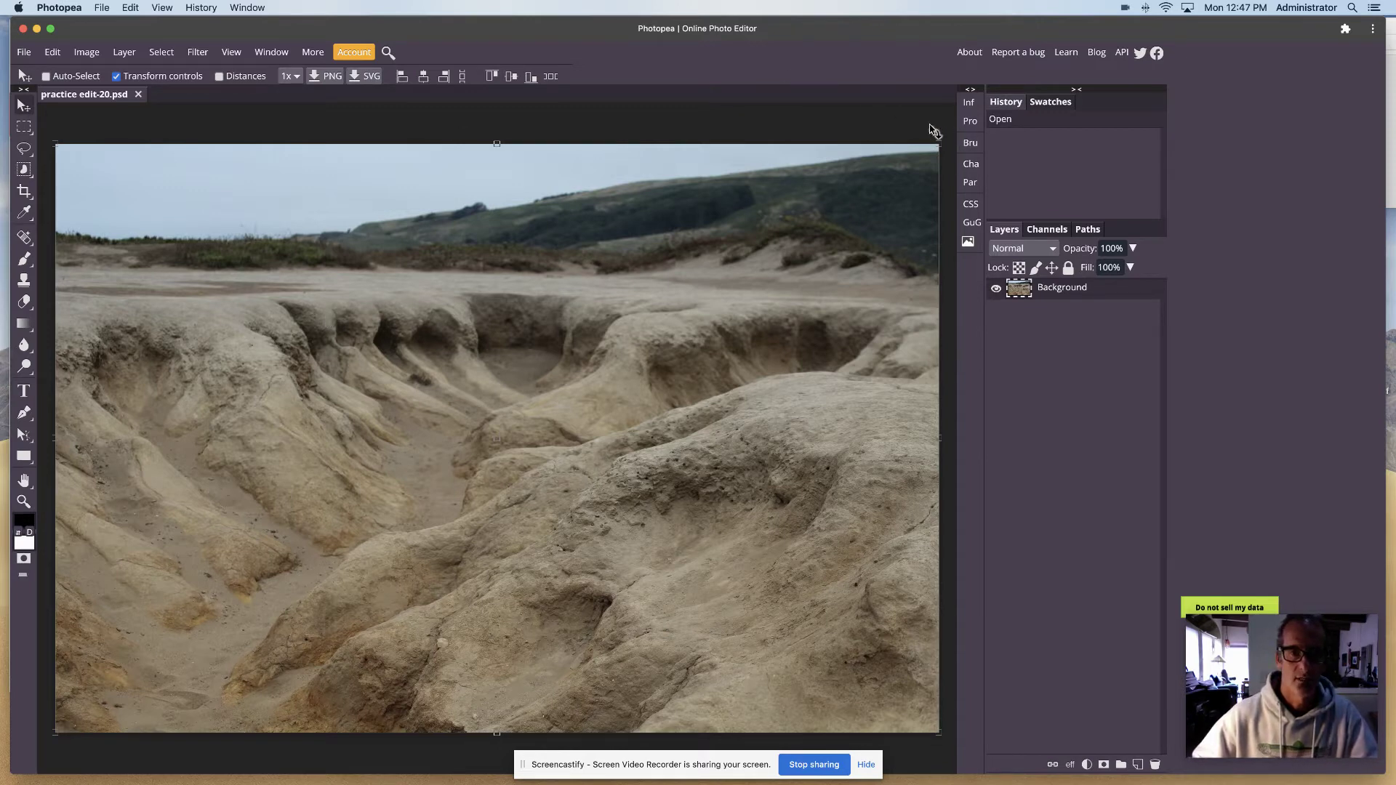
Rotate the dune photo about -1.2° to level the horizon and commit the transform.
left_click_drag(931, 130, 929, 131)
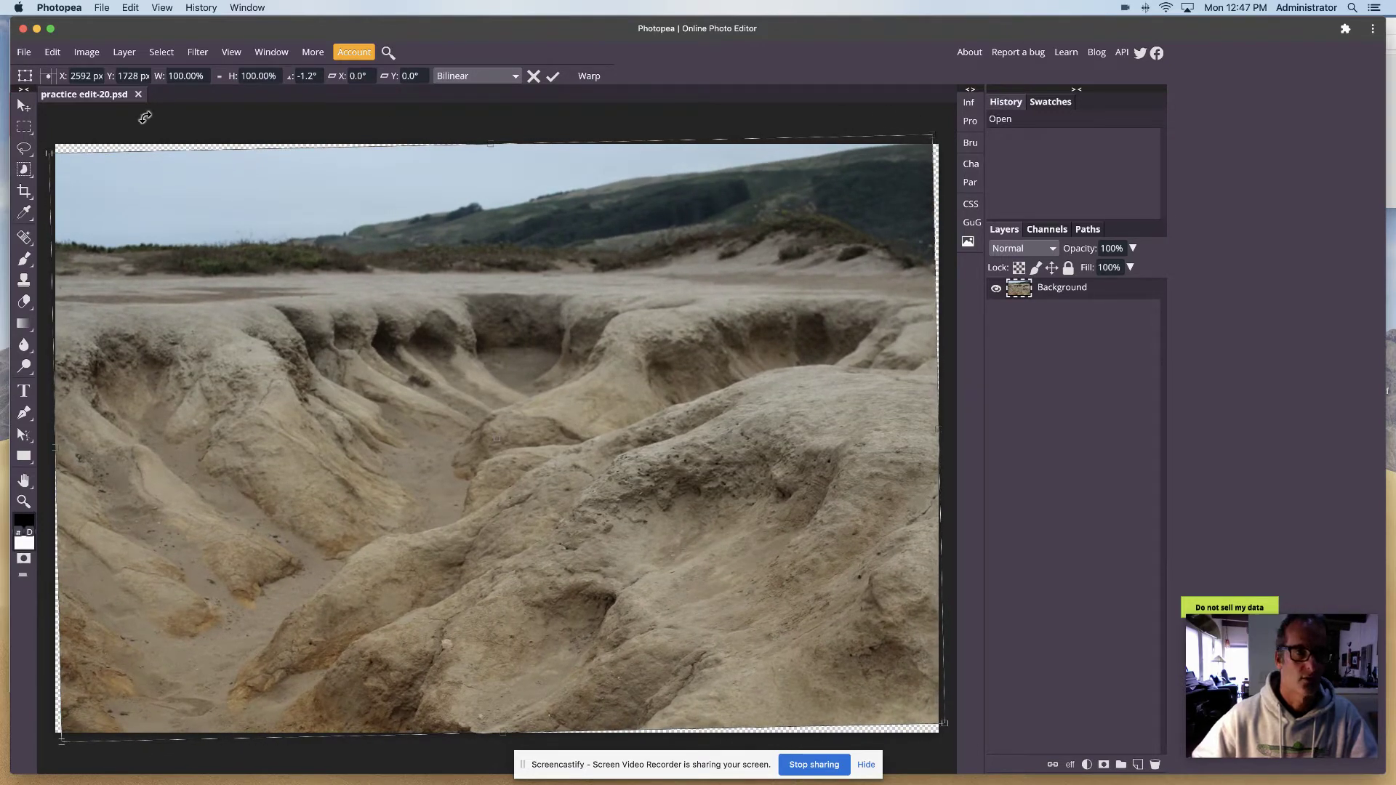
left_click(23, 190)
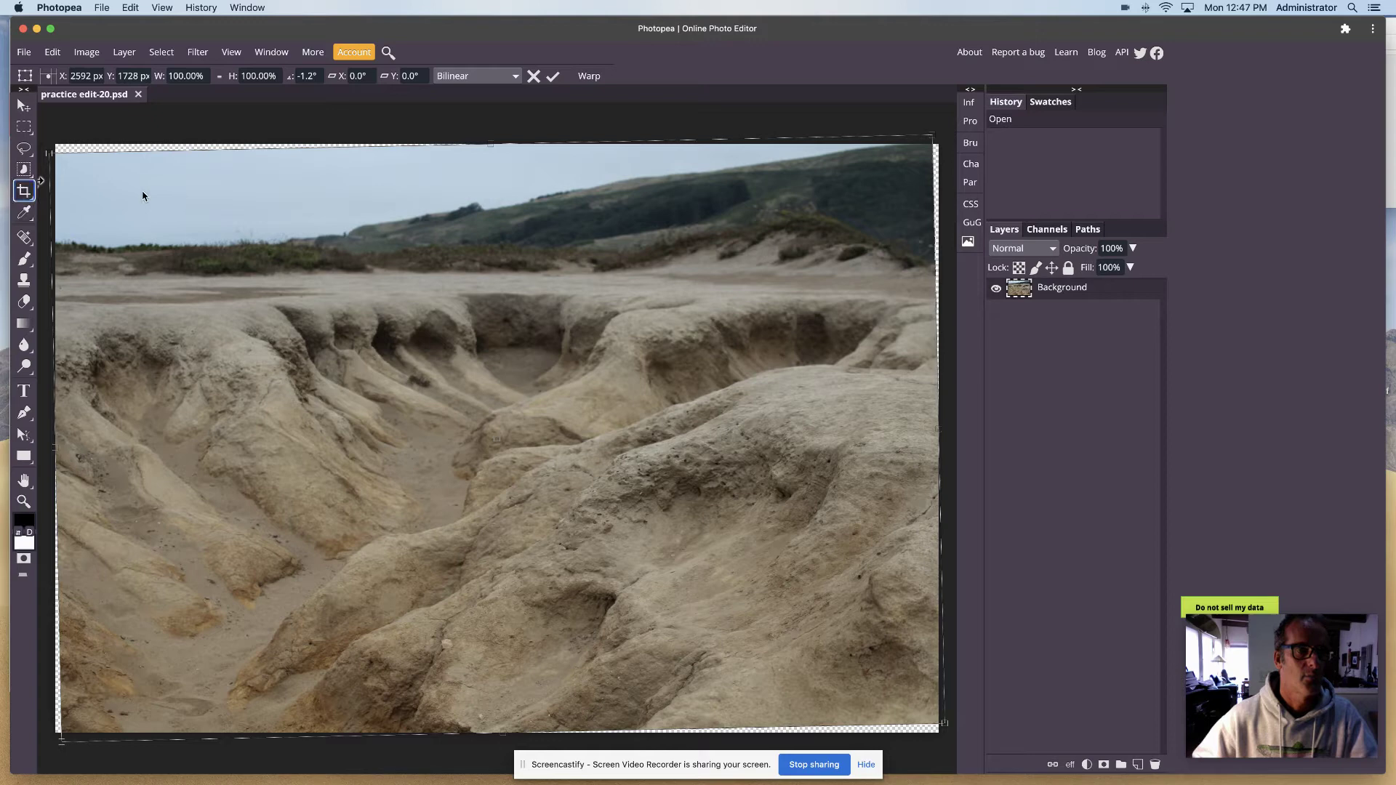
key("Return")
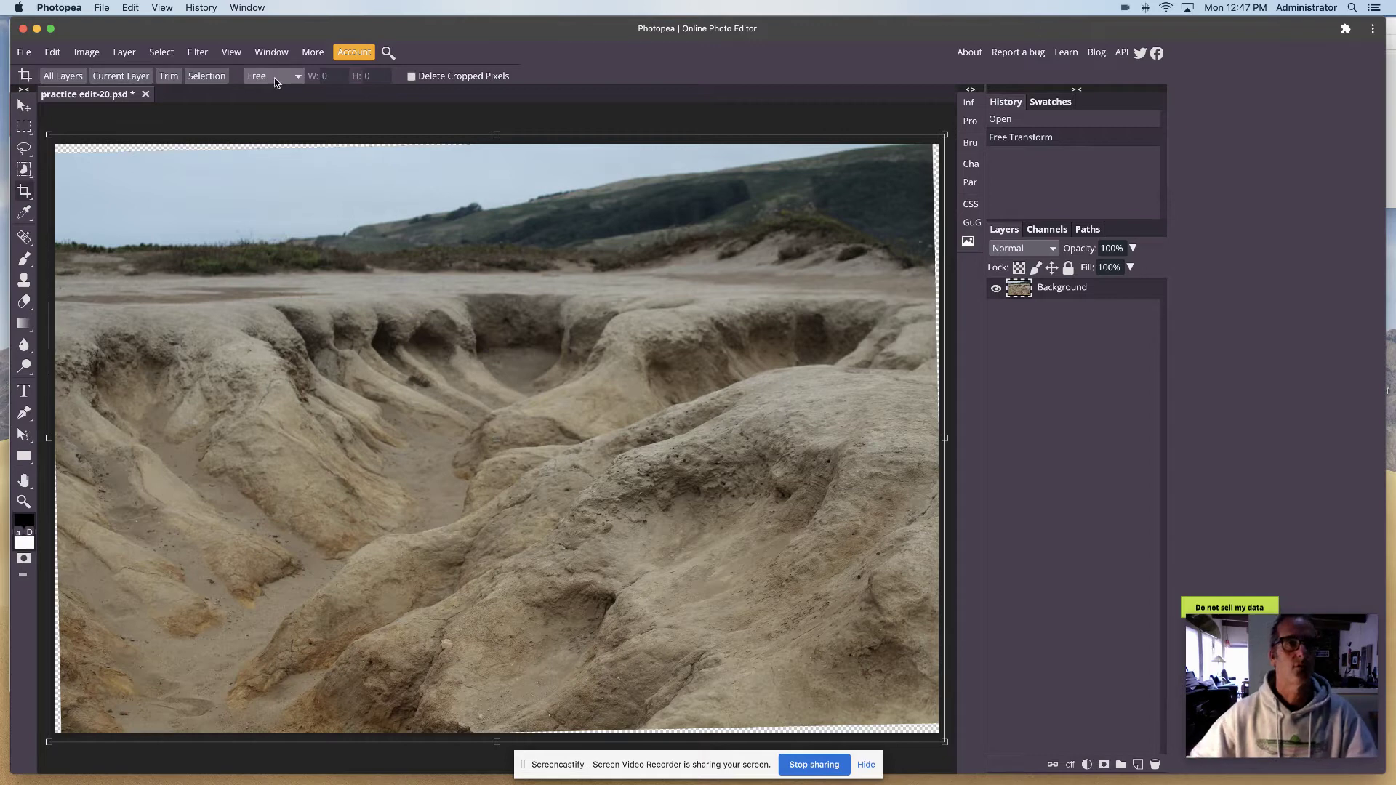
Change the crop mode from Free to Fixed Ratio with W 3 and H 2.
left_click(297, 79)
left_click(273, 87)
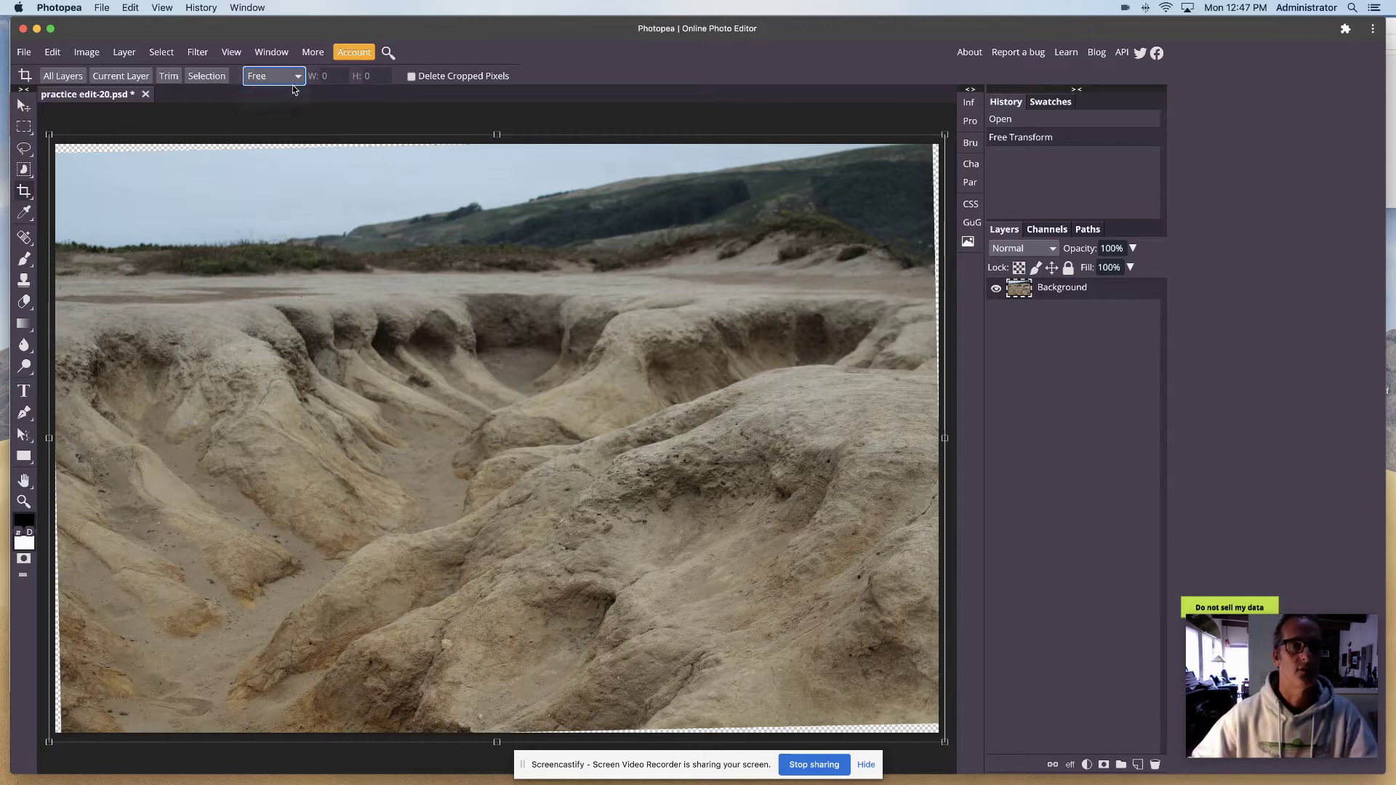
left_click(323, 79)
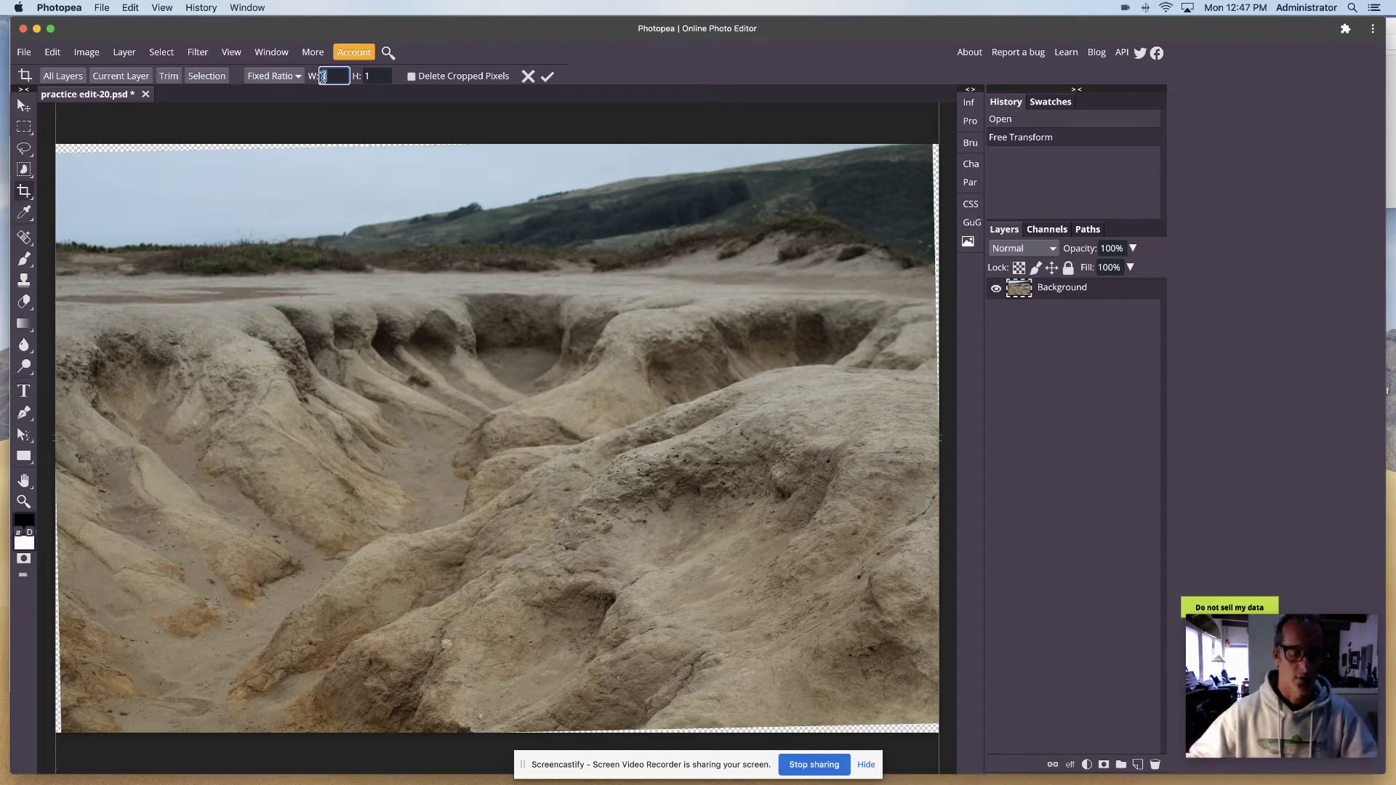
type("3")
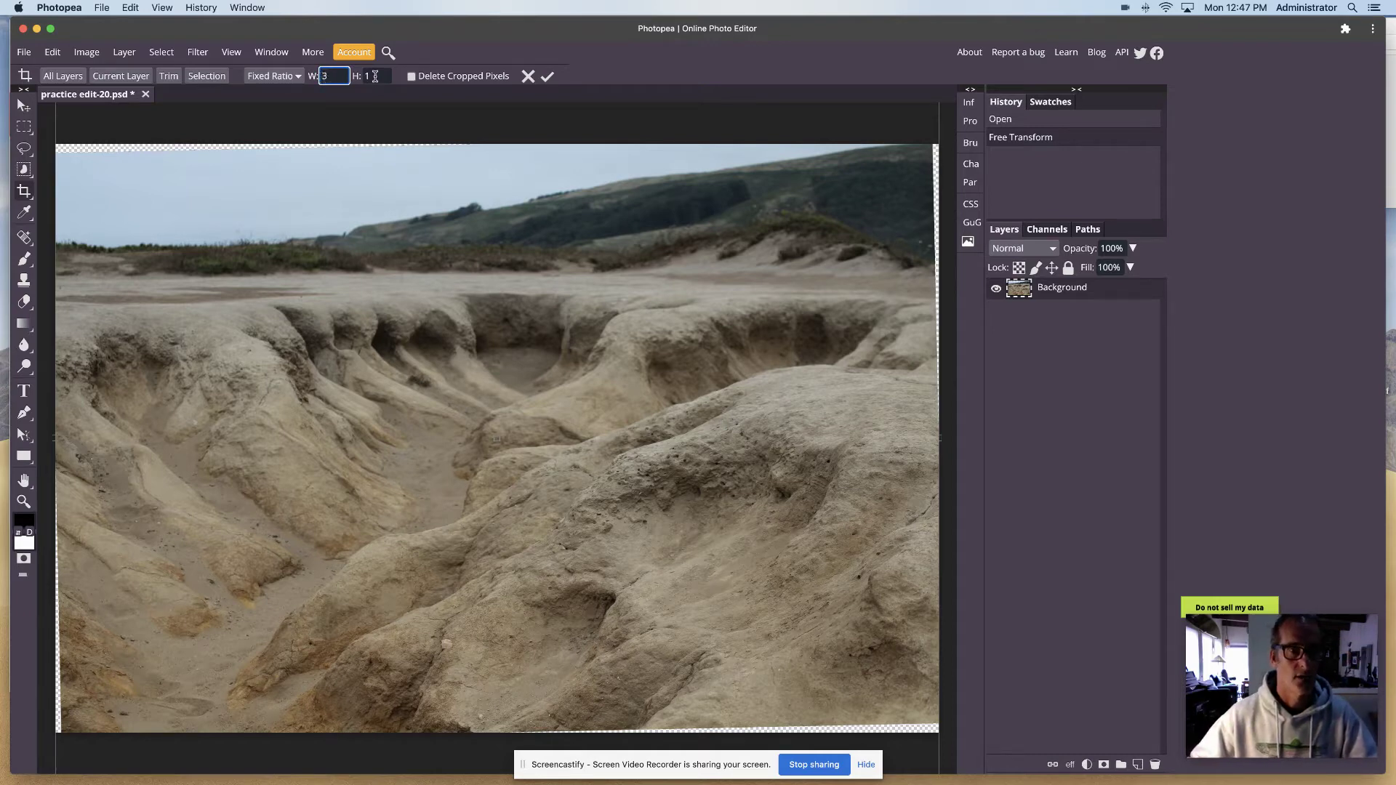
left_click(367, 77)
type("2")
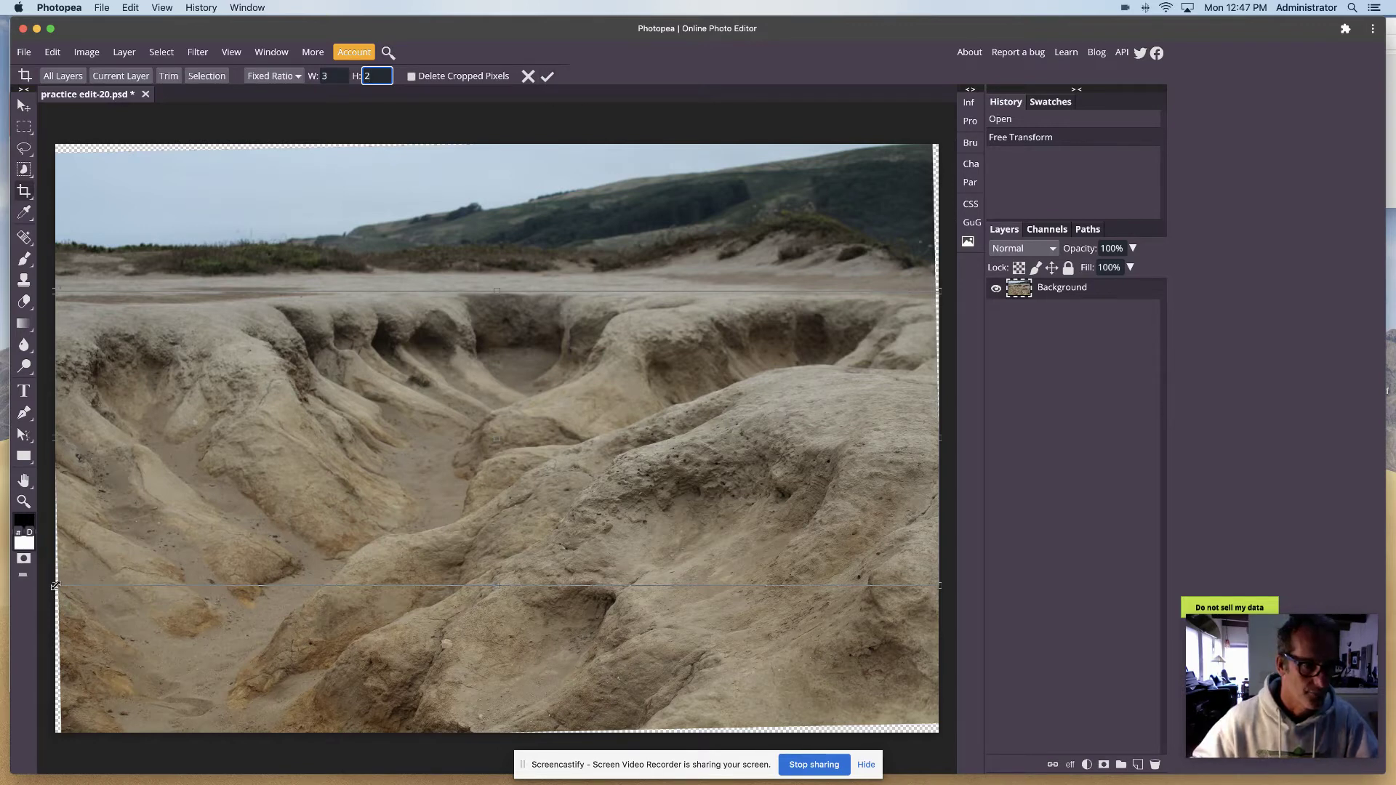
Resize the 3:2 crop box inside the tilted edges from its corners and apply it.
left_click(53, 586)
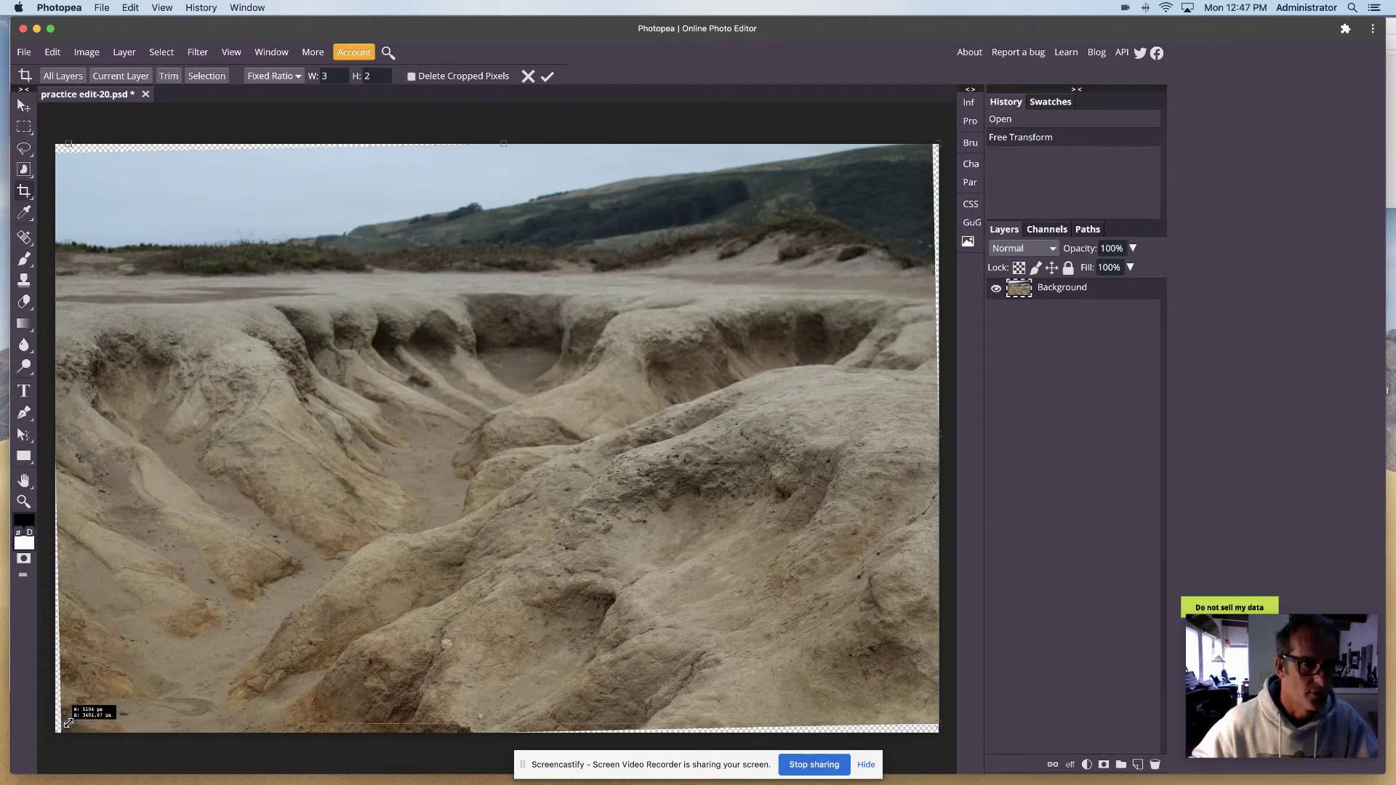
left_click_drag(56, 736, 61, 728)
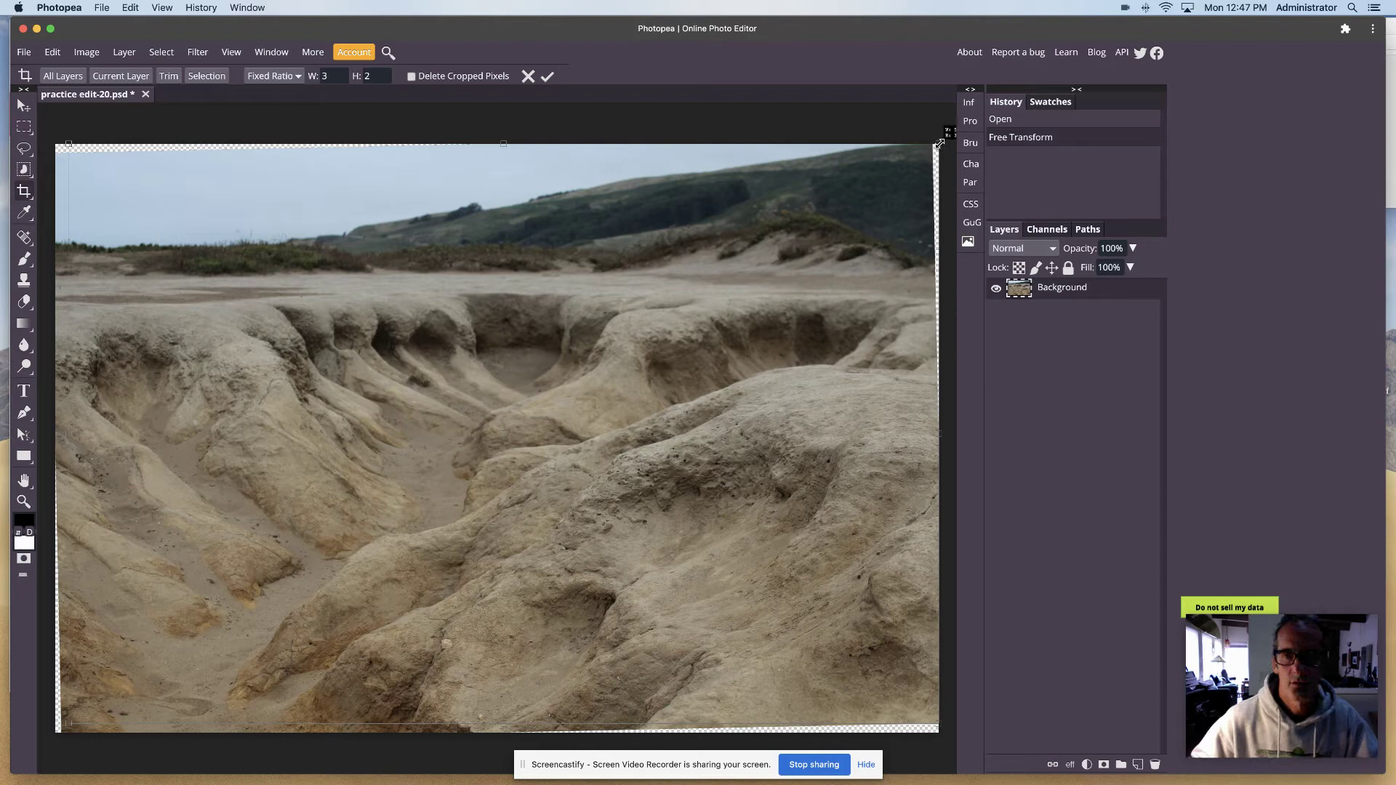
left_click_drag(936, 144, 922, 158)
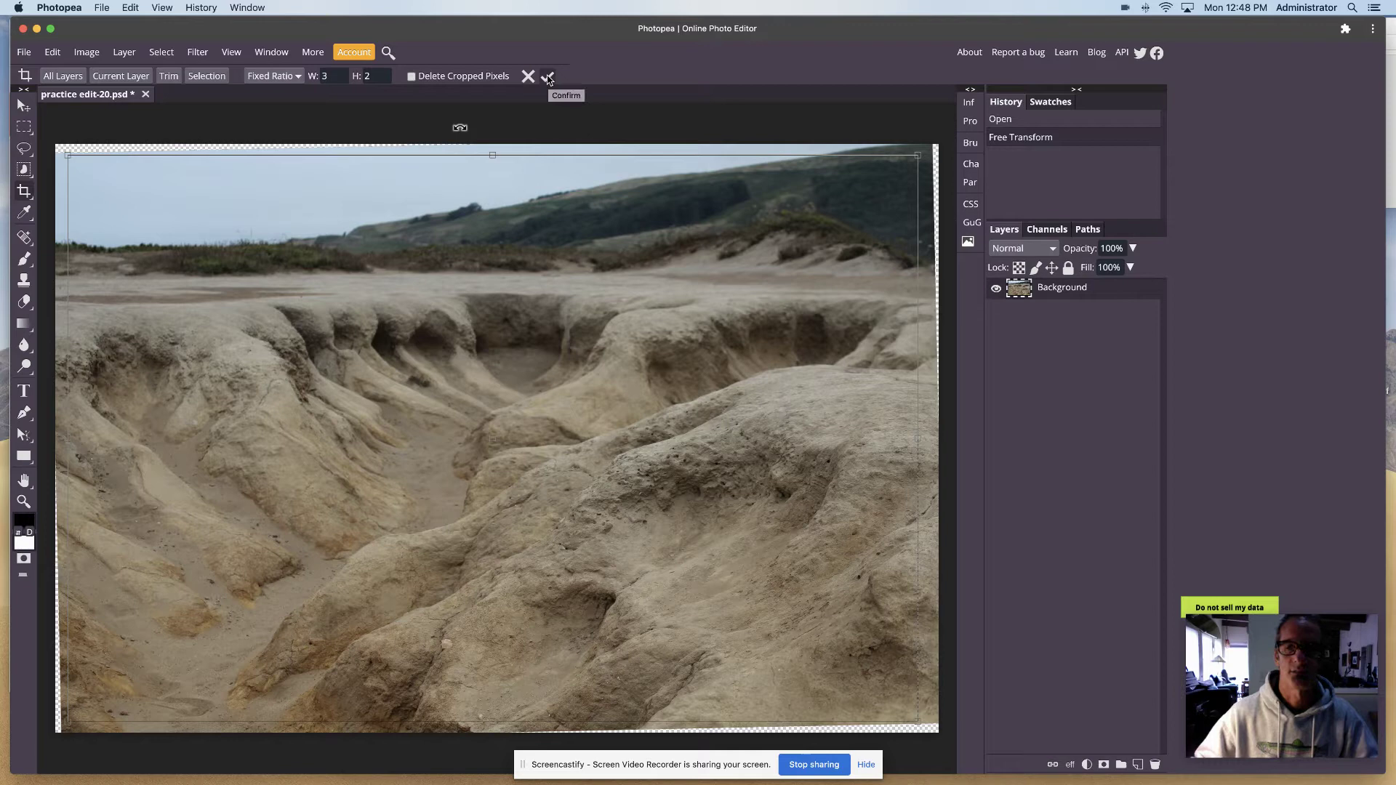
left_click(548, 76)
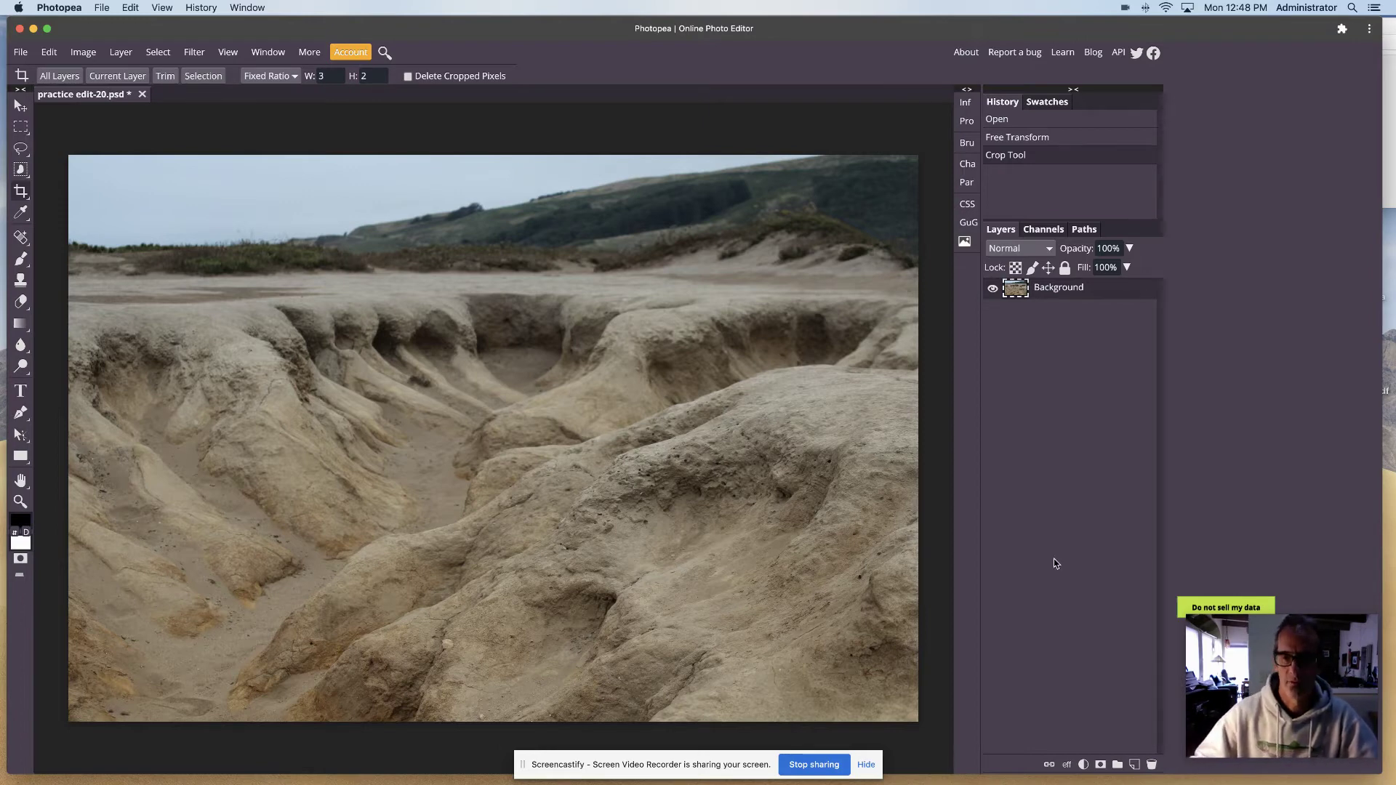
Add an Exposure adjustment layer with Exposure 4.000, Offset -0.260 and Gamma 0.010.
left_click(1083, 765)
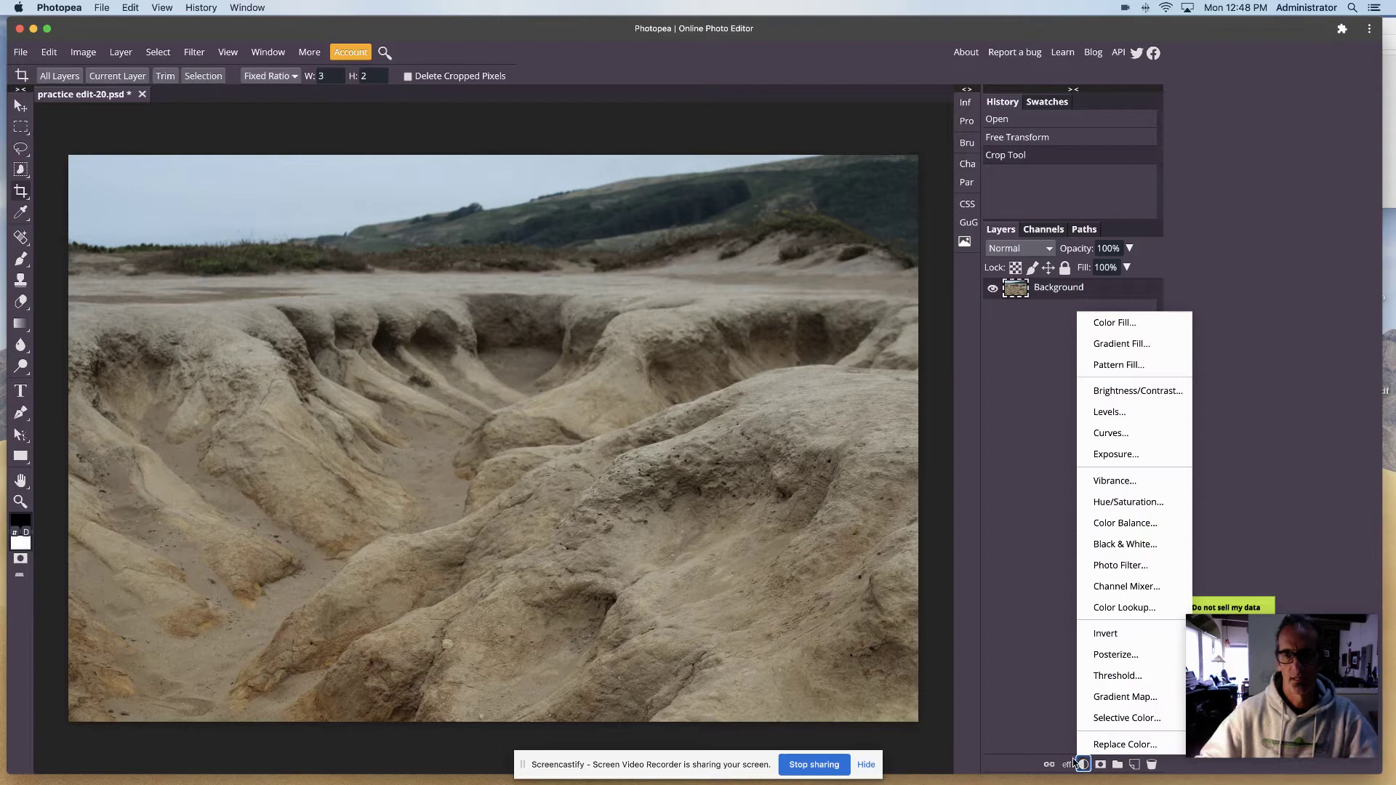
left_click(1123, 456)
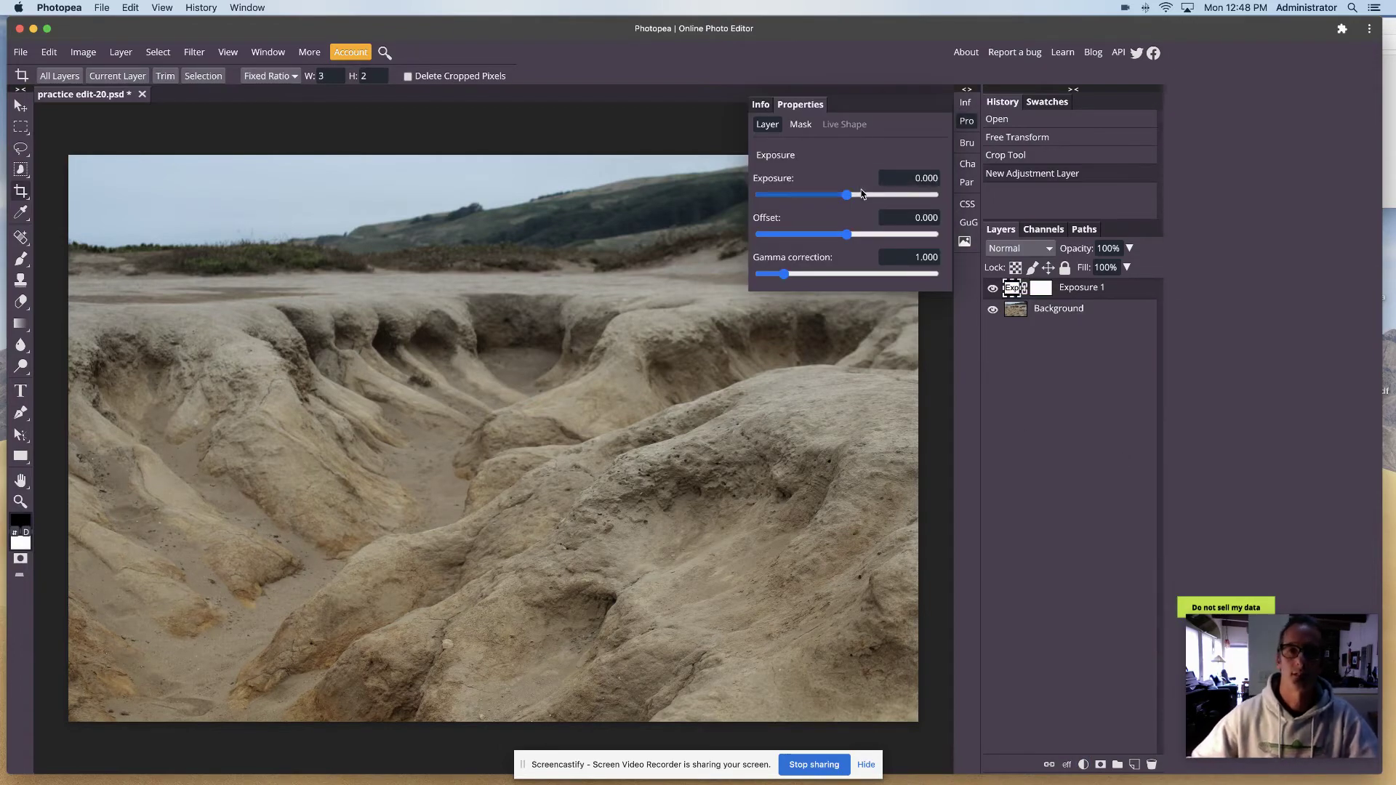
left_click_drag(846, 194, 863, 198)
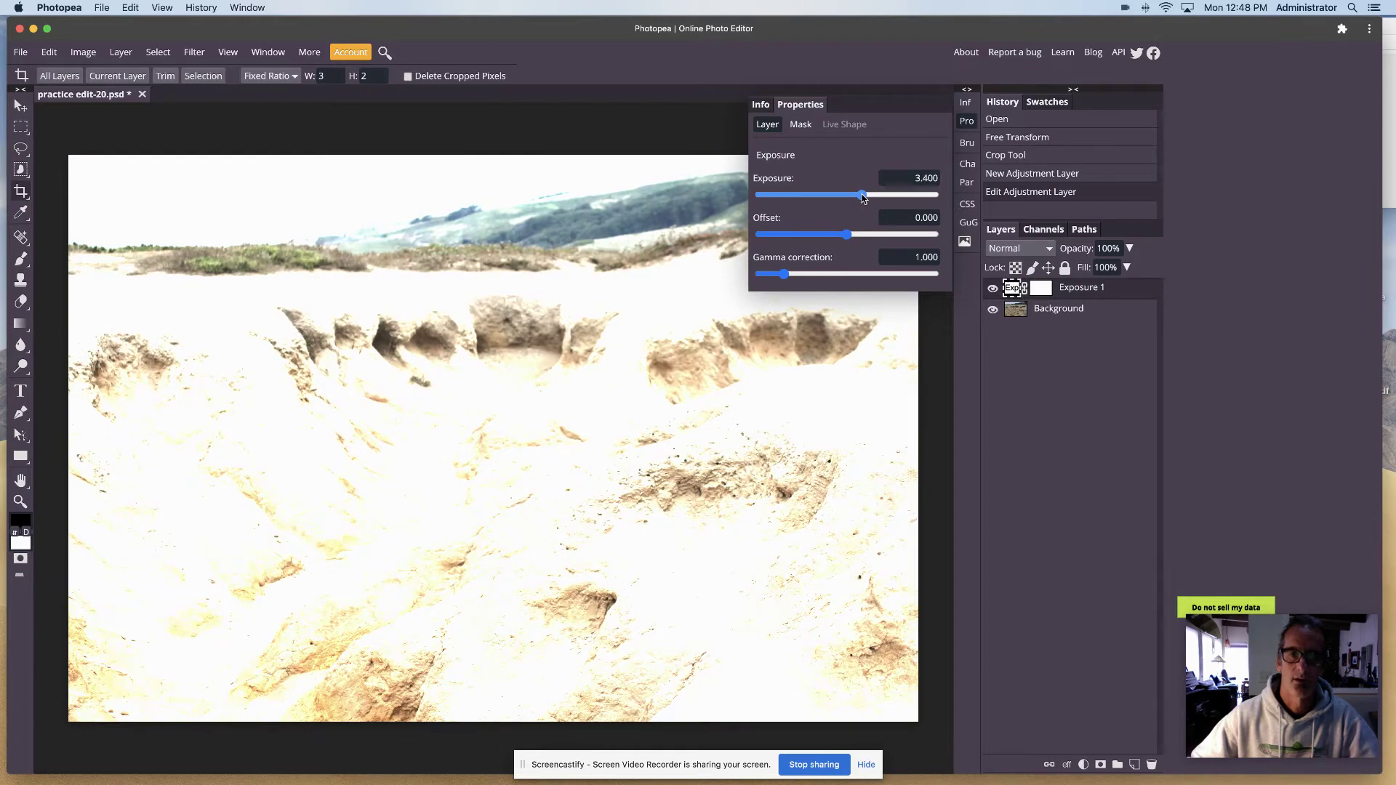
left_click_drag(862, 198, 866, 197)
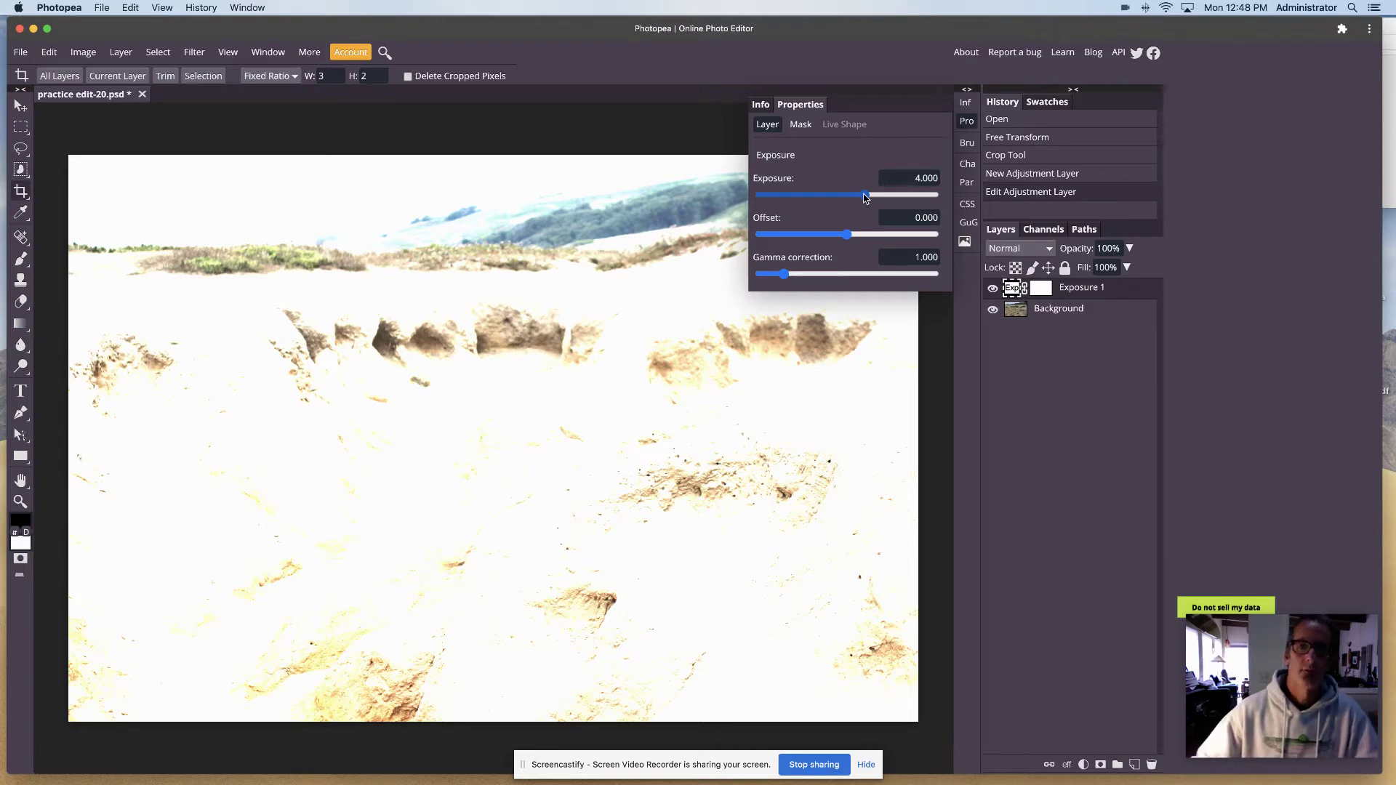
mouse_move(848, 235)
left_mouse_down()
mouse_move(801, 238)
mouse_move(803, 274)
mouse_move(757, 278)
left_mouse_up()
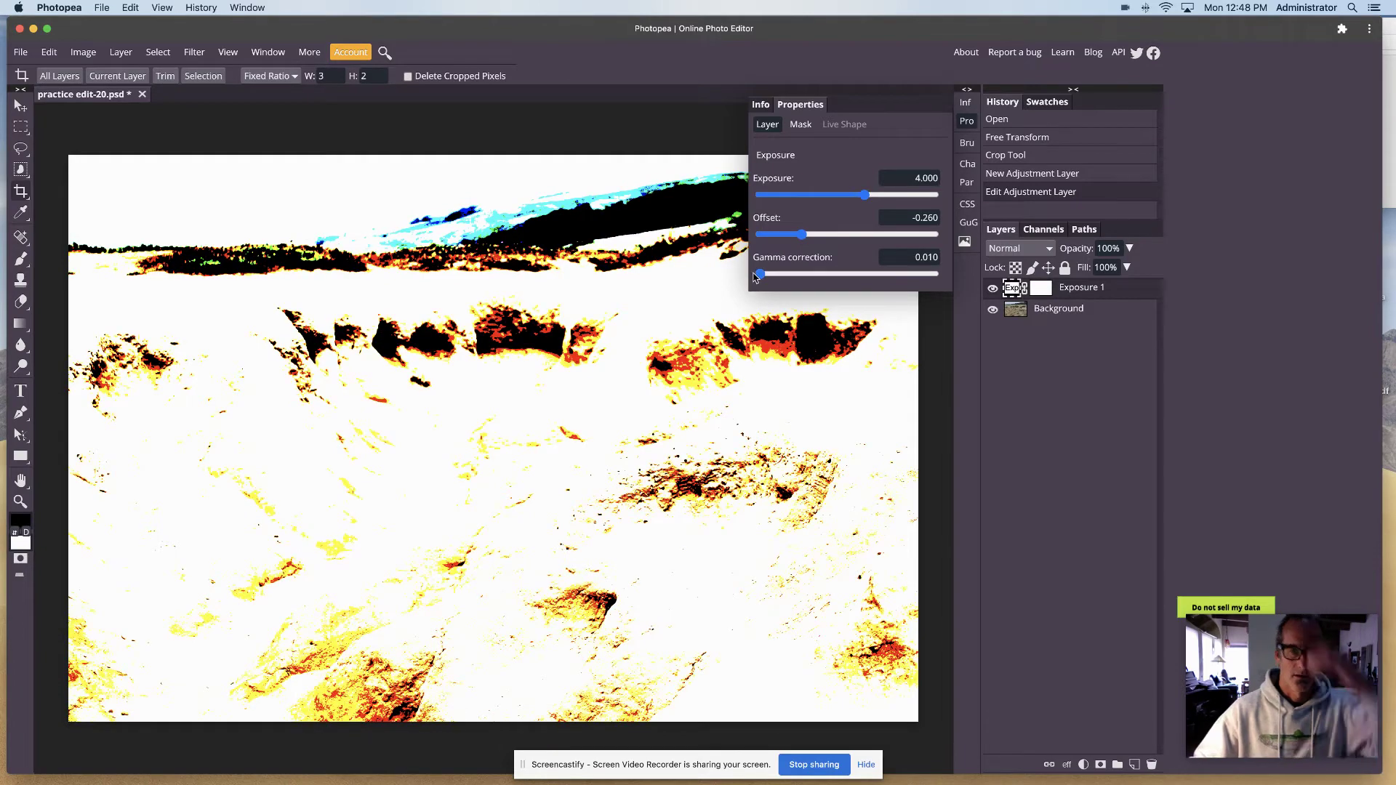
left_click(967, 123)
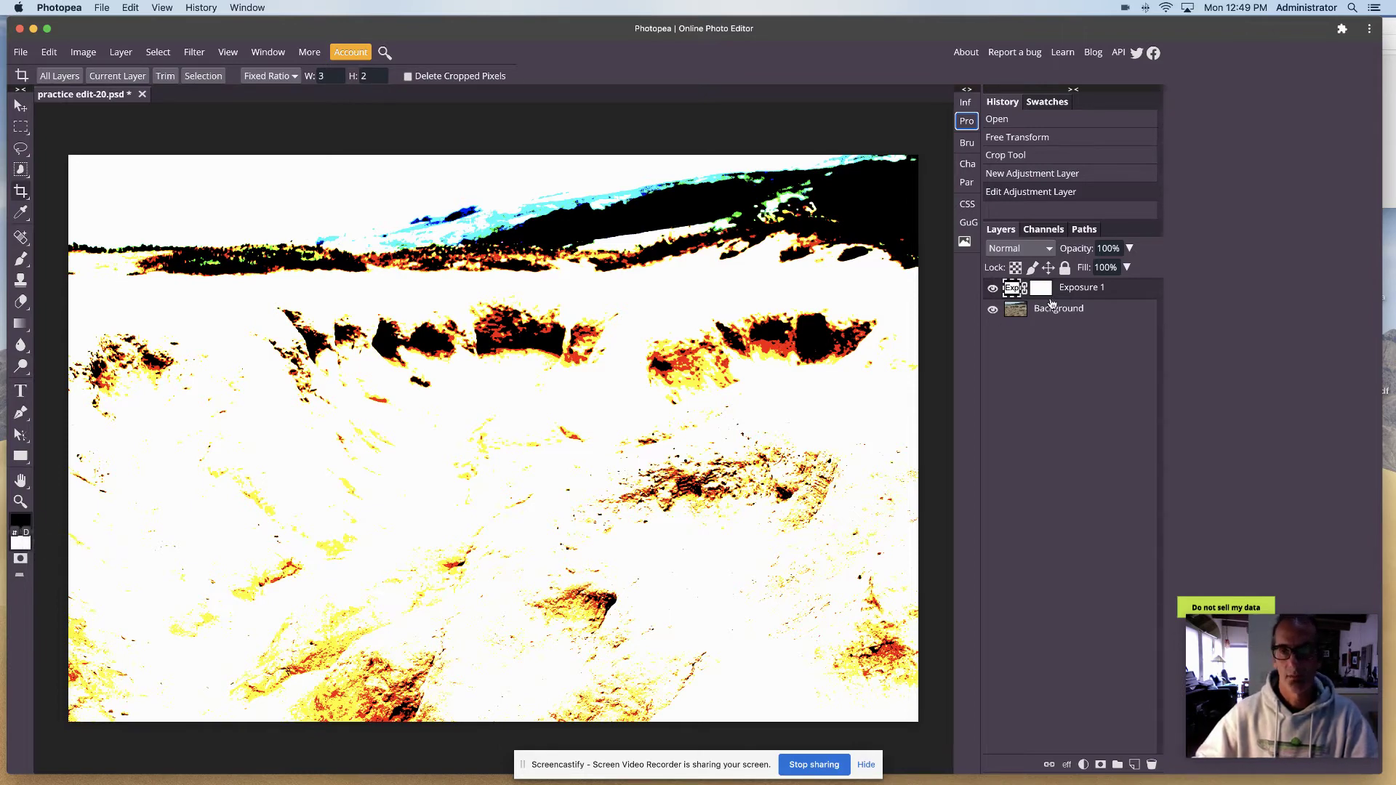
Select the Exposure 1 mask and confirm full density and no feather in its Mask properties.
left_click(1041, 290)
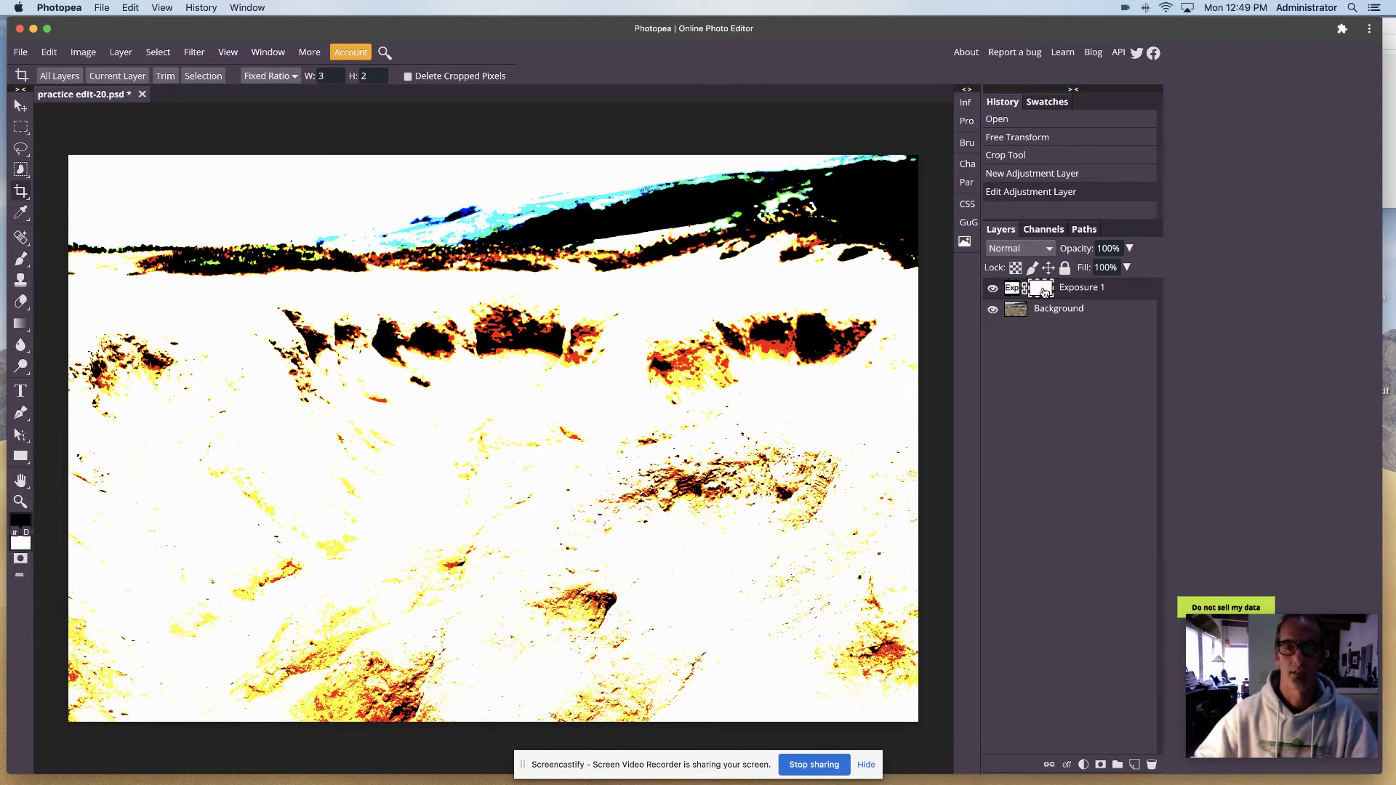
double_click(1044, 292)
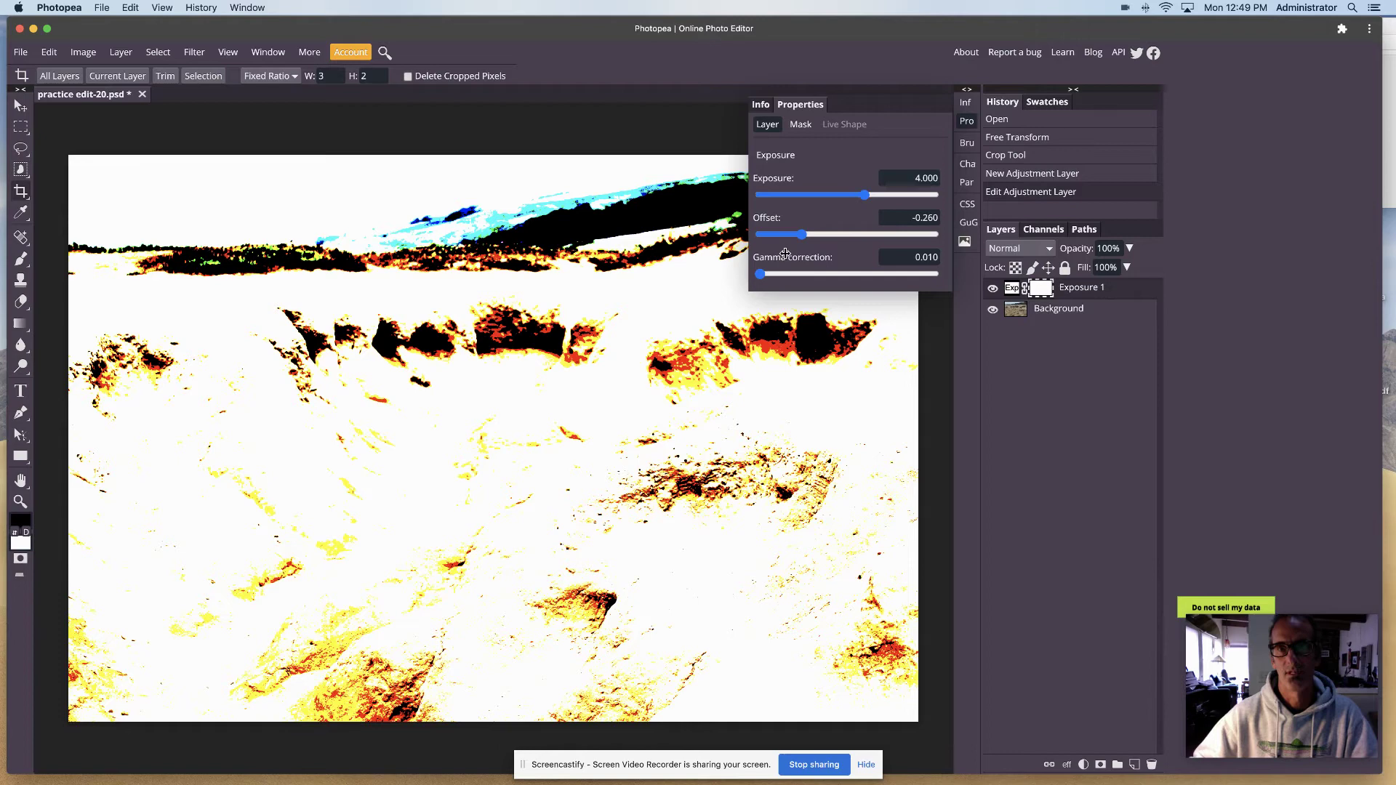
left_click(802, 126)
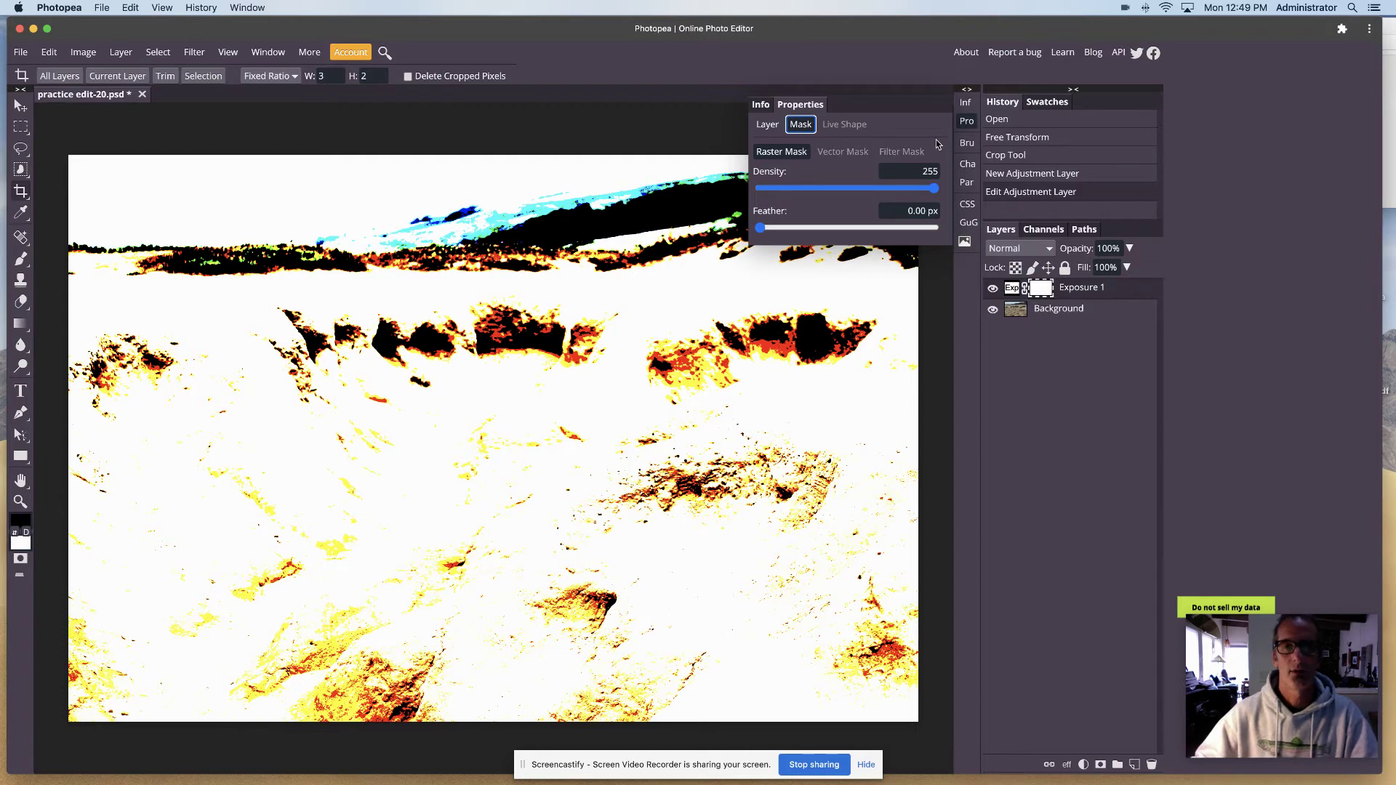
left_click(967, 121)
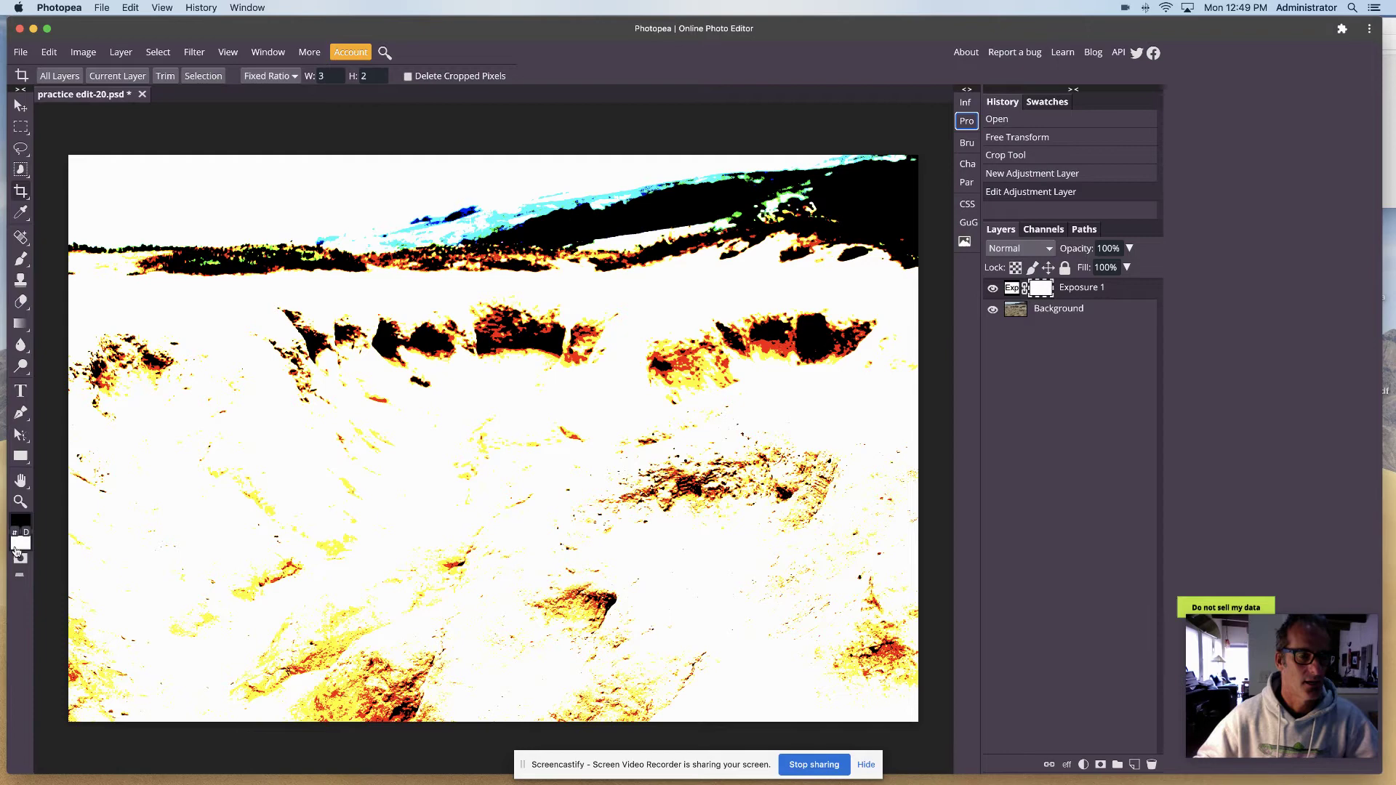
left_click(20, 552)
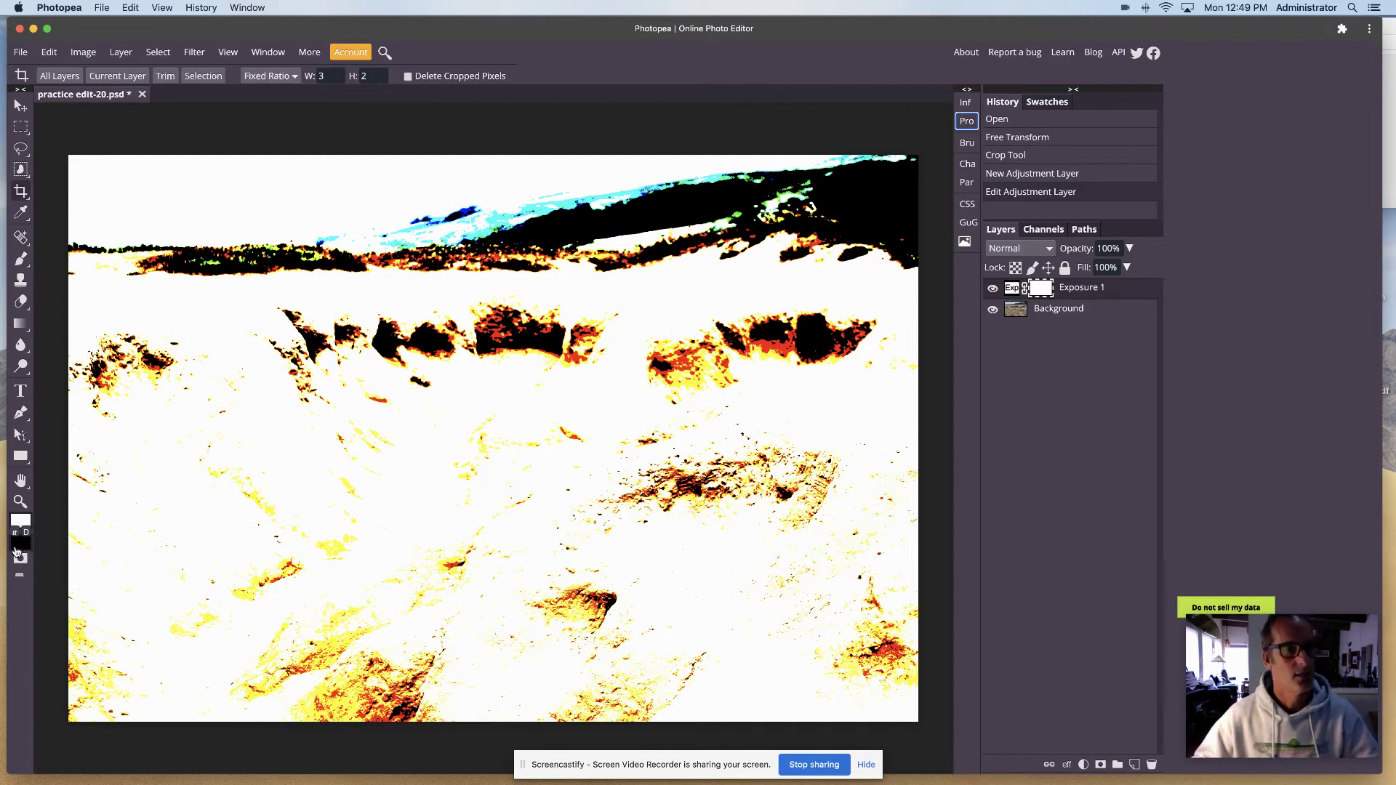
left_click(20, 552)
left_click(18, 552)
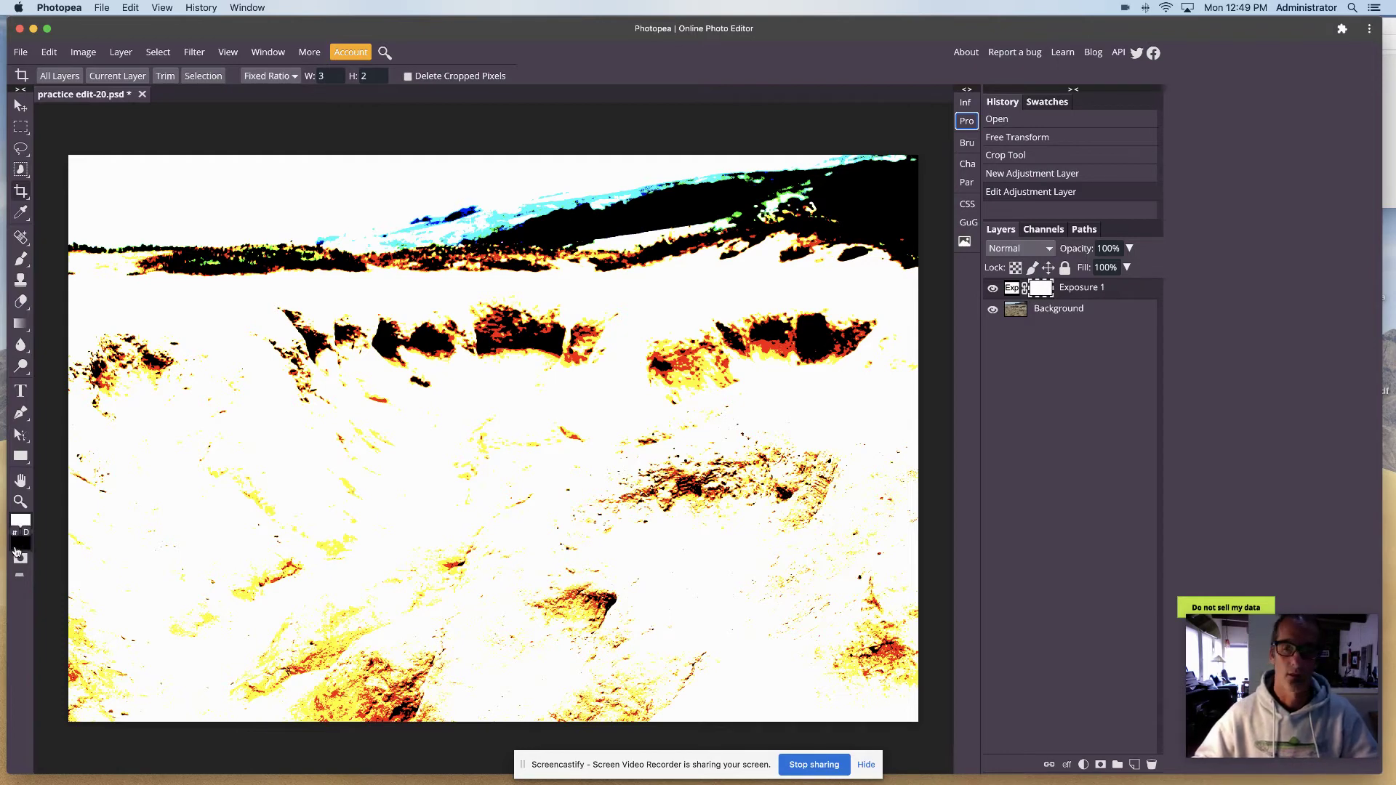
left_click(19, 552)
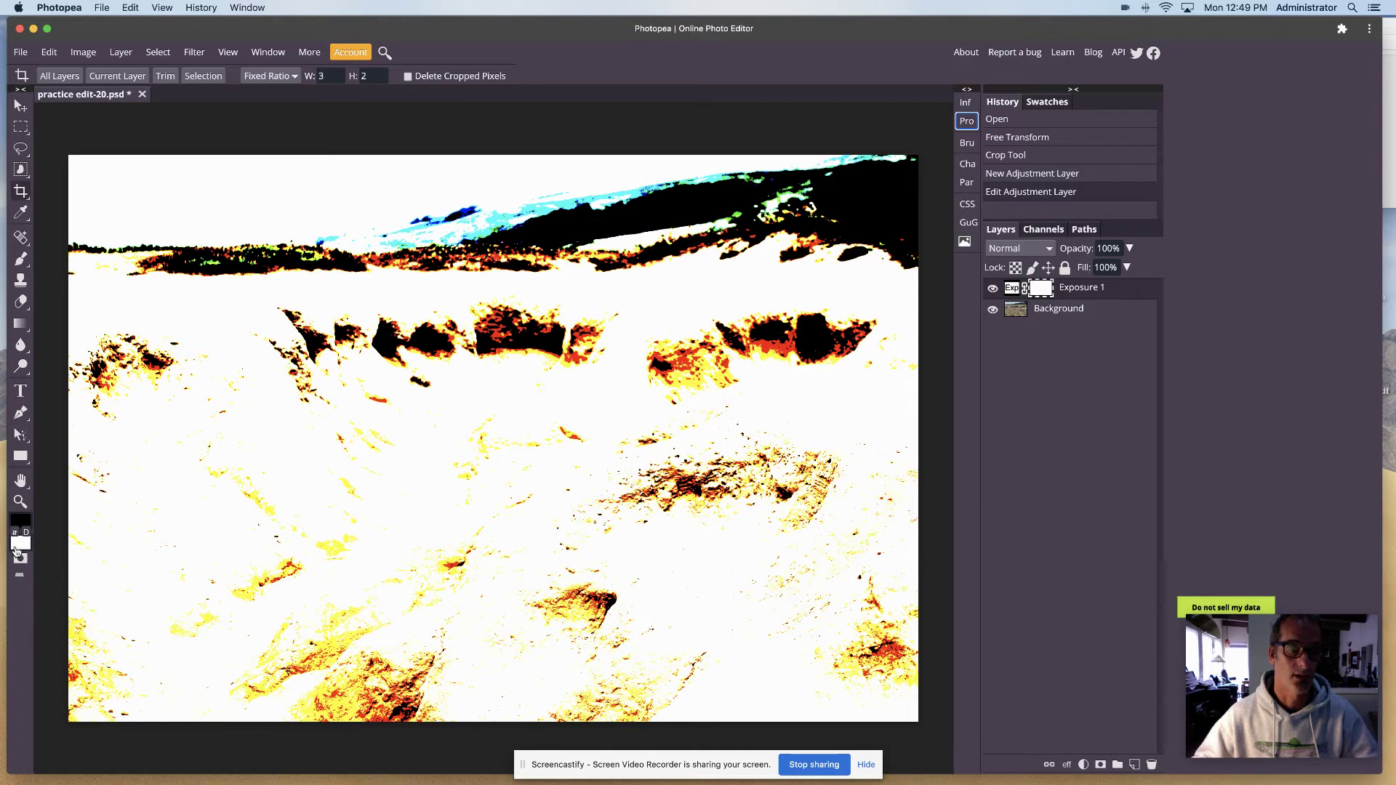
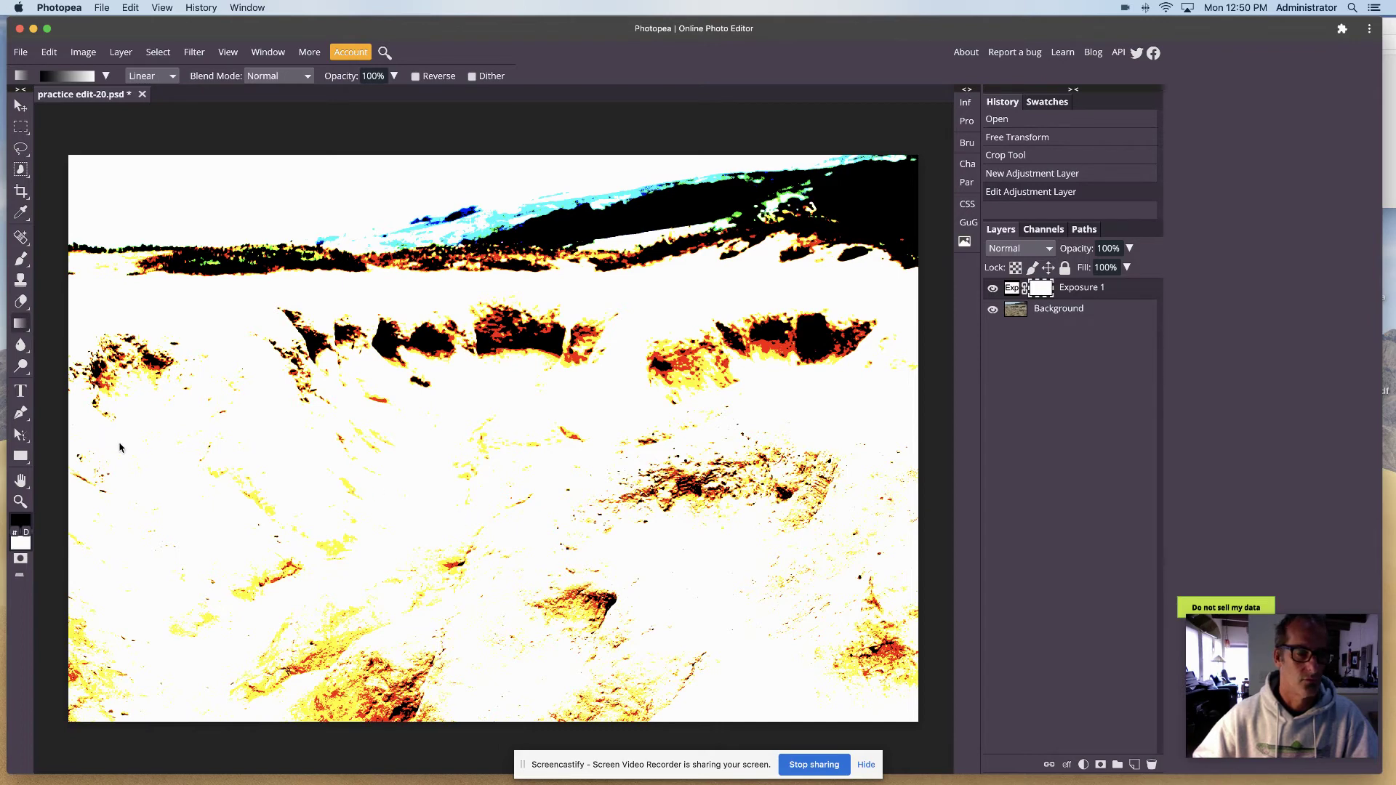
Drag a horizontal gradient from the left edge to the right across the Exposure 1 mask.
mouse_move(104, 451)
left_mouse_down()
mouse_move(814, 452)
mouse_move(799, 458)
left_mouse_up()
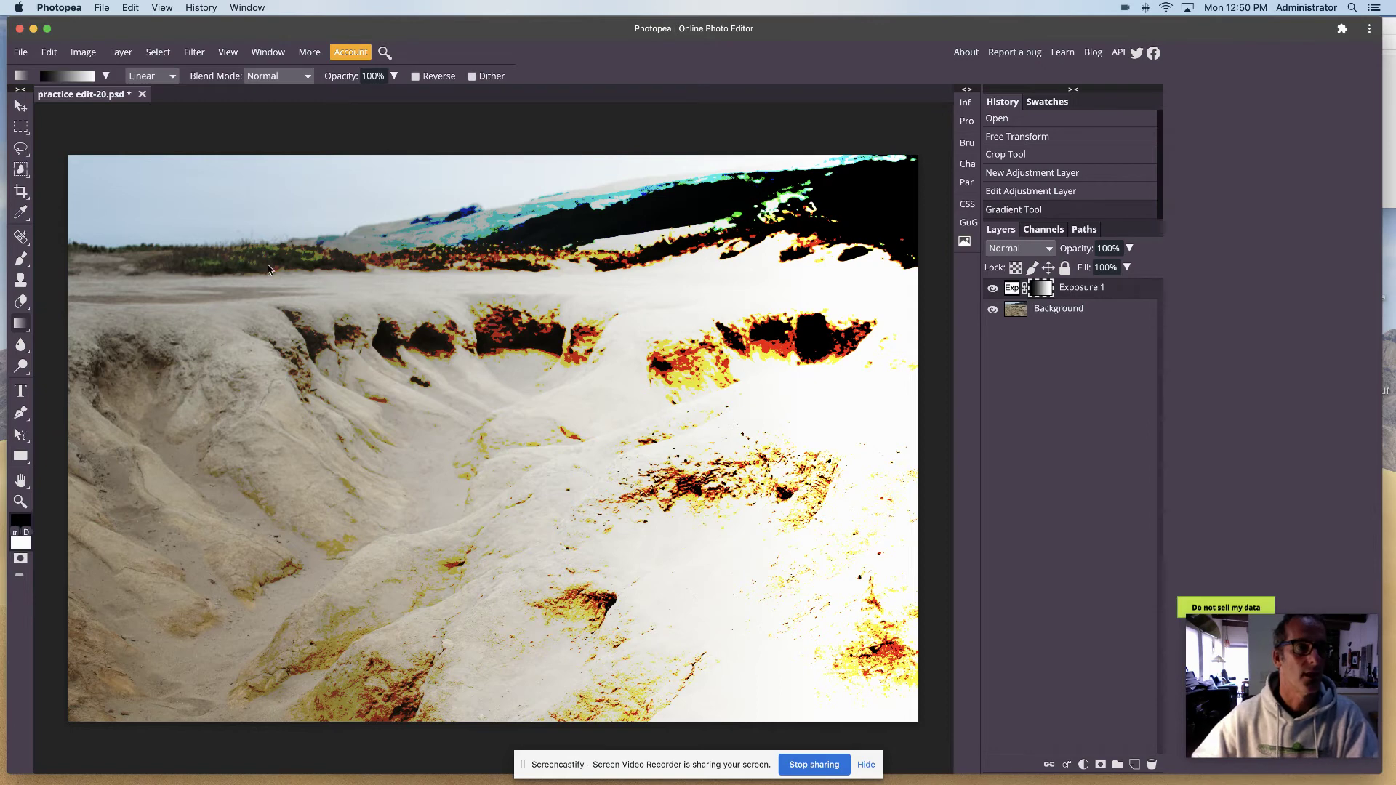
Switch to the Brush tool and set it to about 313 px size with 100% hardness.
left_click(21, 259)
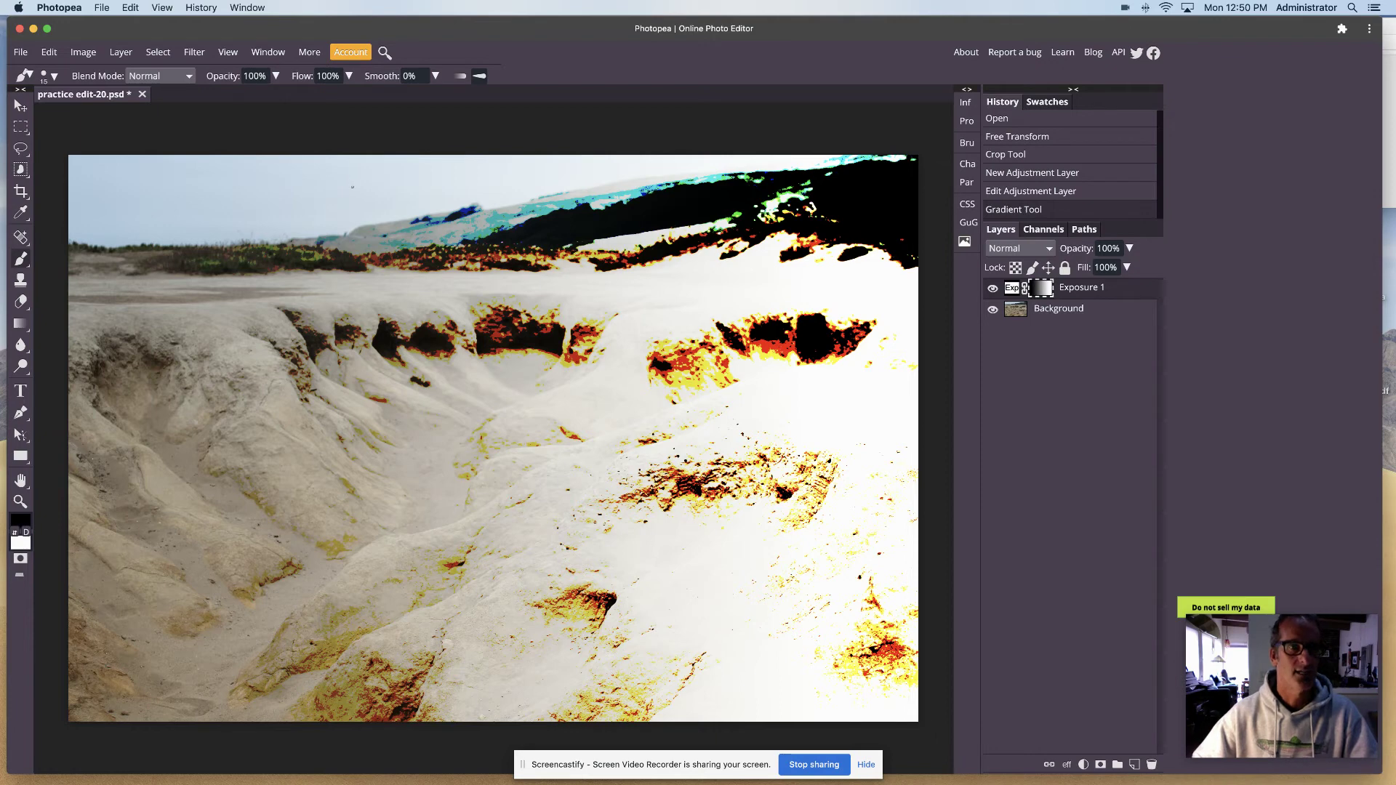
left_click(52, 77)
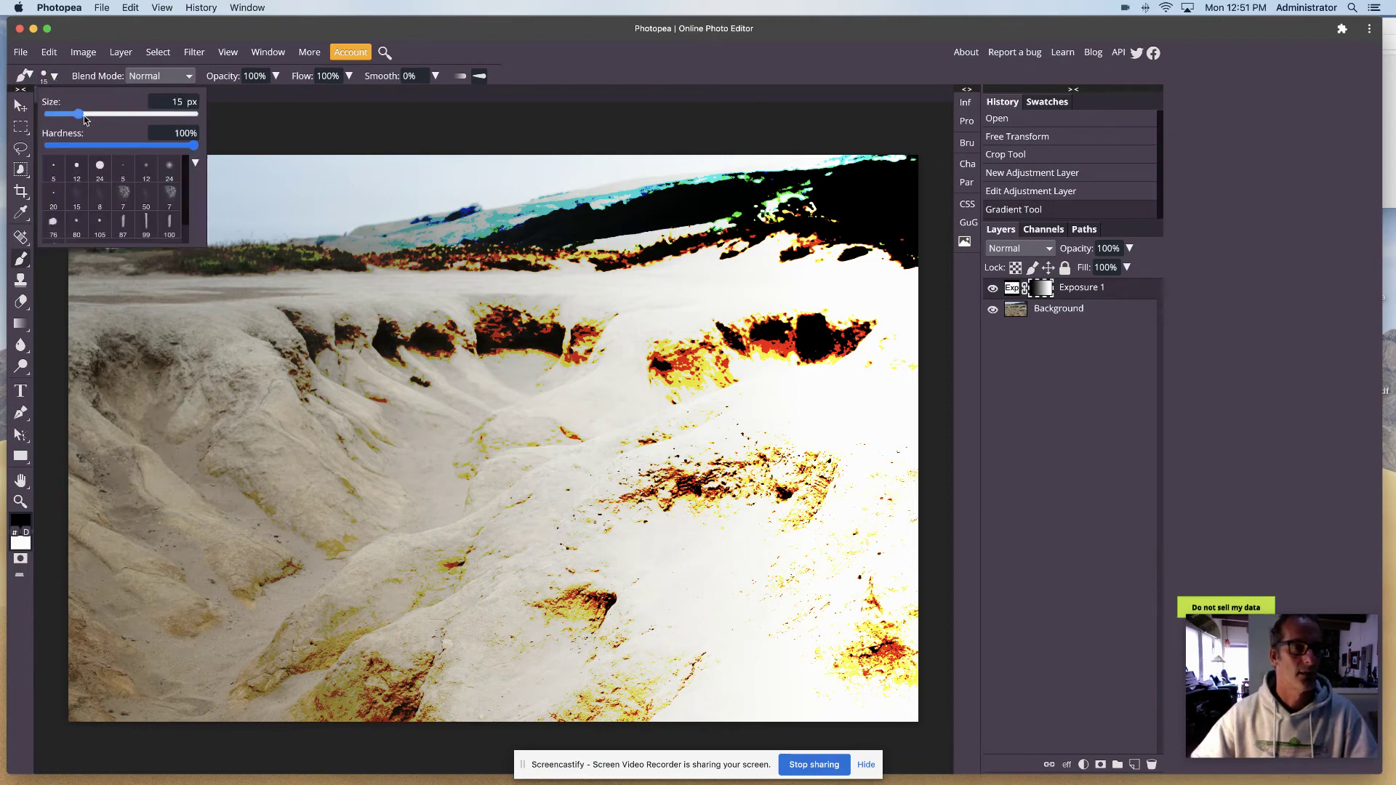
mouse_move(80, 113)
left_mouse_down()
mouse_move(144, 115)
mouse_move(166, 148)
mouse_move(152, 152)
left_mouse_up()
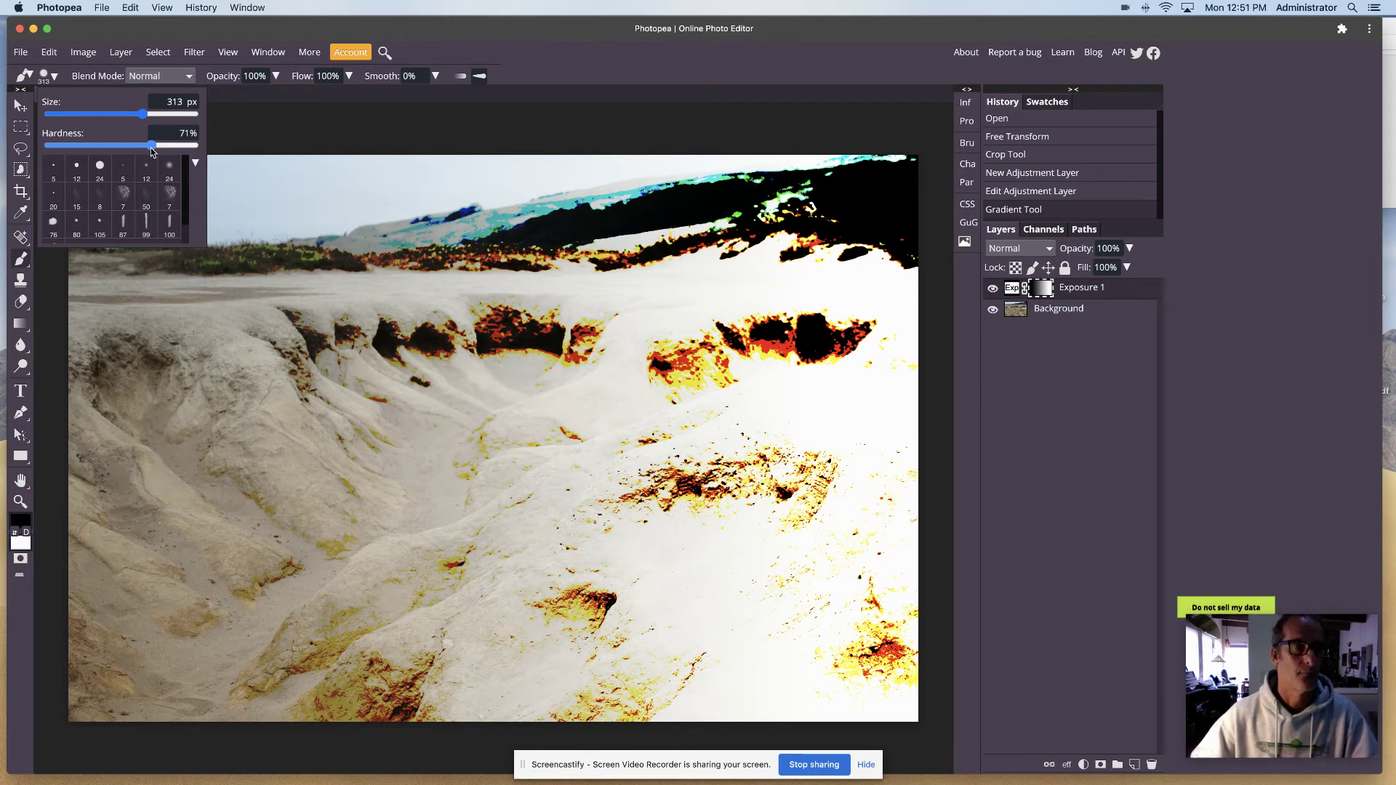
left_click_drag(152, 152, 198, 152)
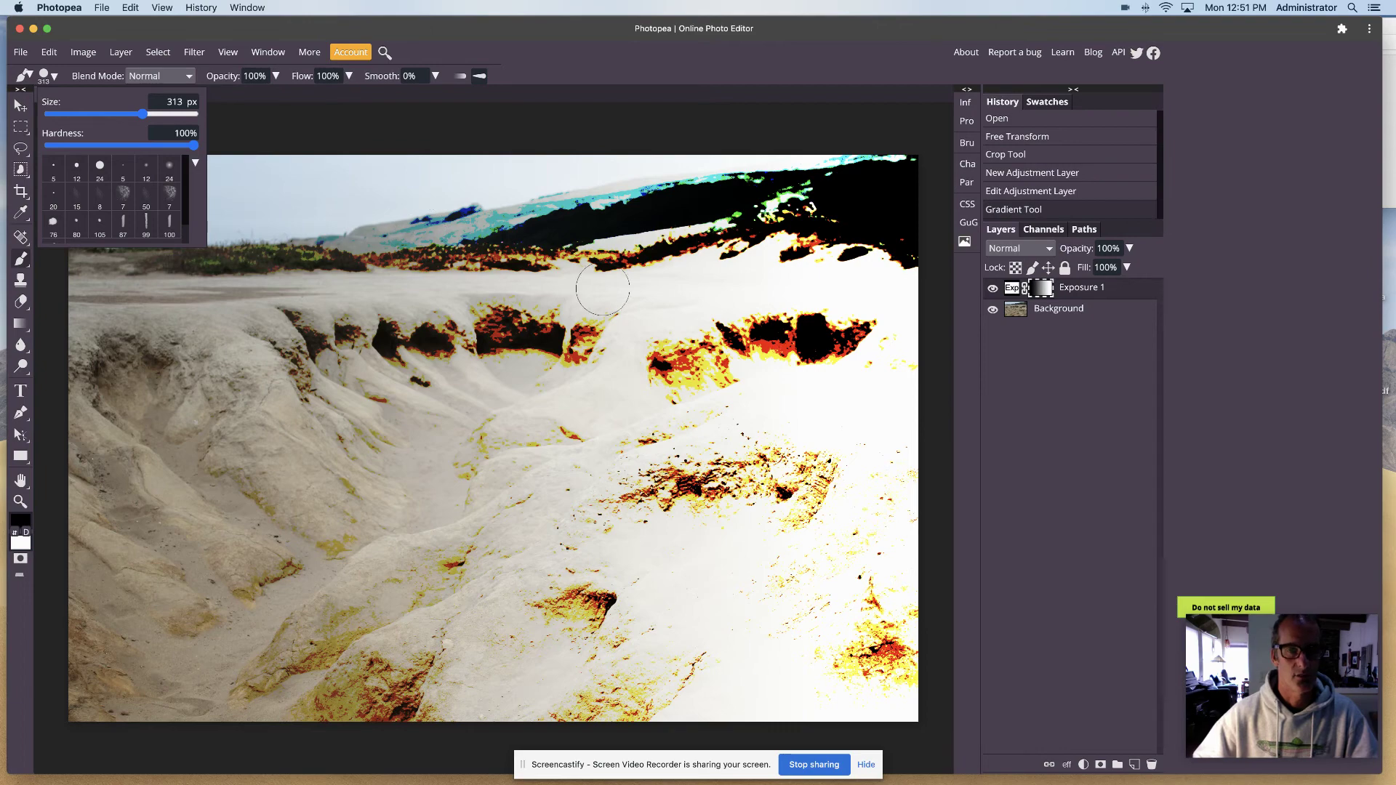
Paint the H's two uprights and crossbar, then the i's stem and dot, in black on the mask.
left_click_drag(602, 288, 607, 528)
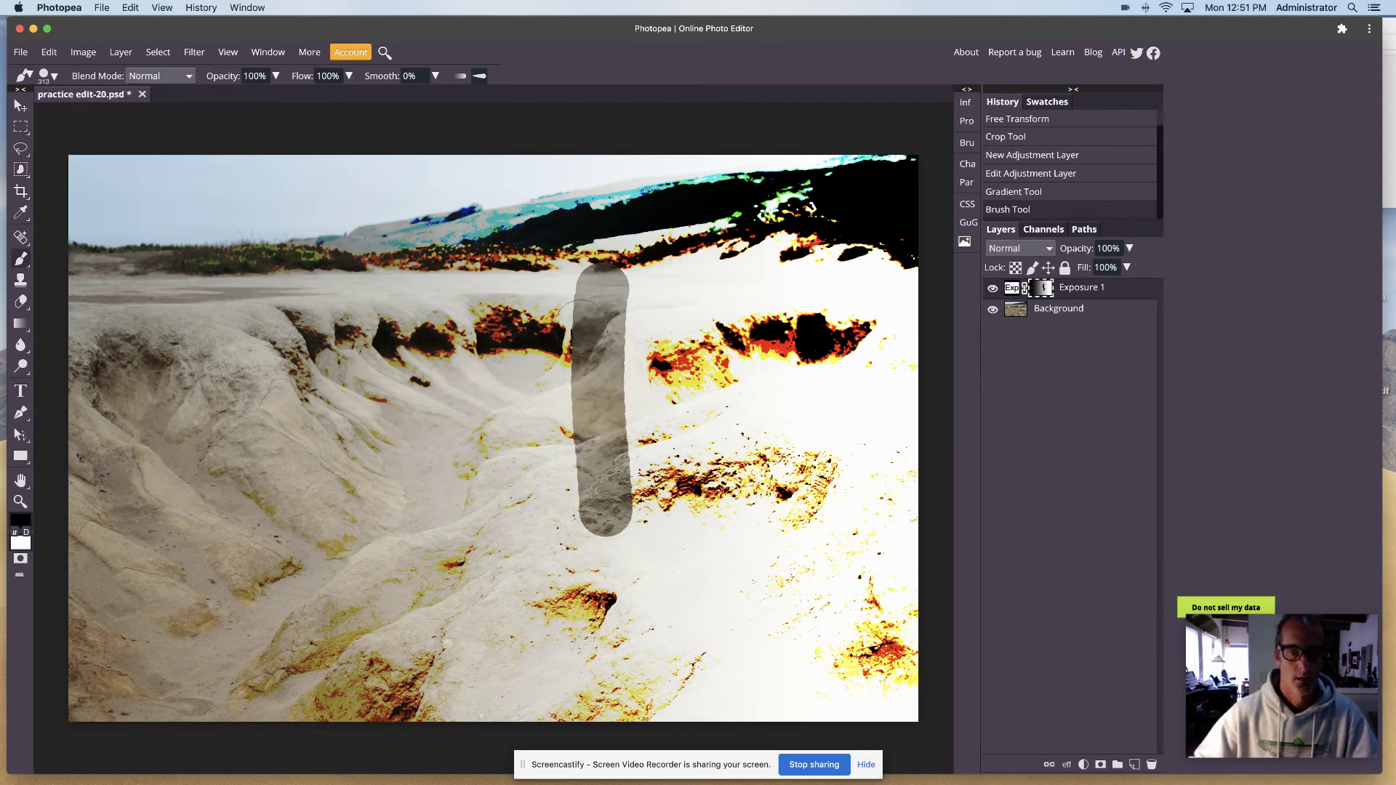
left_click_drag(591, 394, 693, 393)
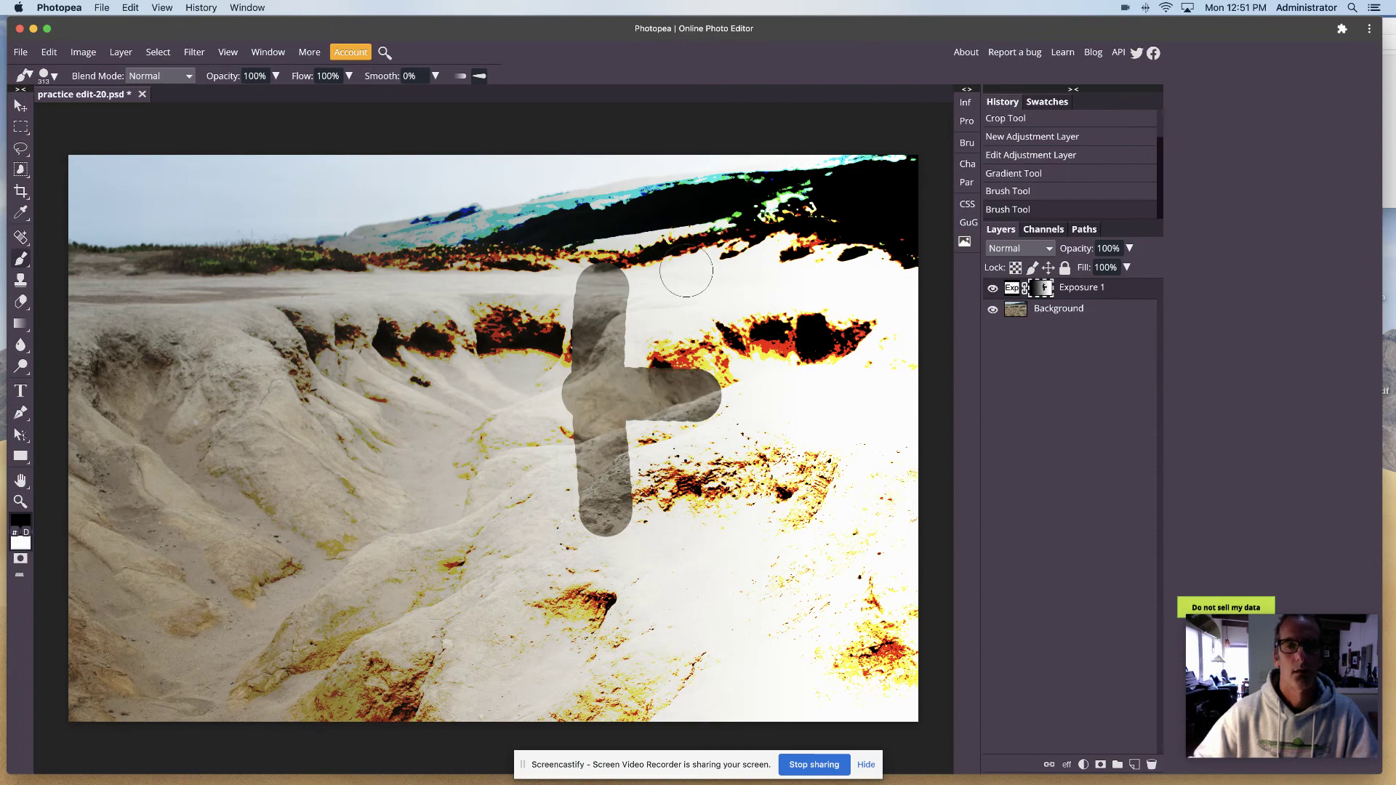
left_click_drag(687, 268, 692, 535)
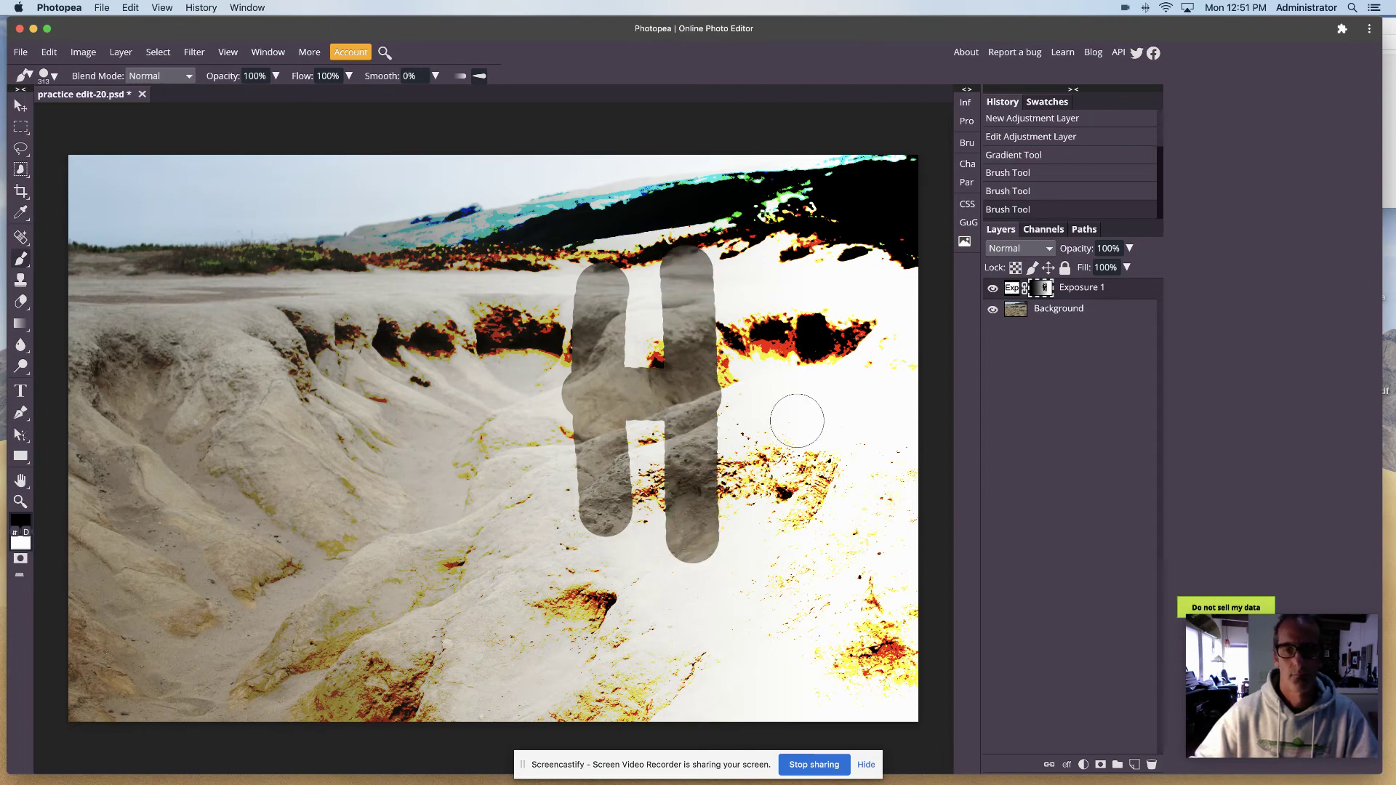
left_click_drag(796, 420, 799, 519)
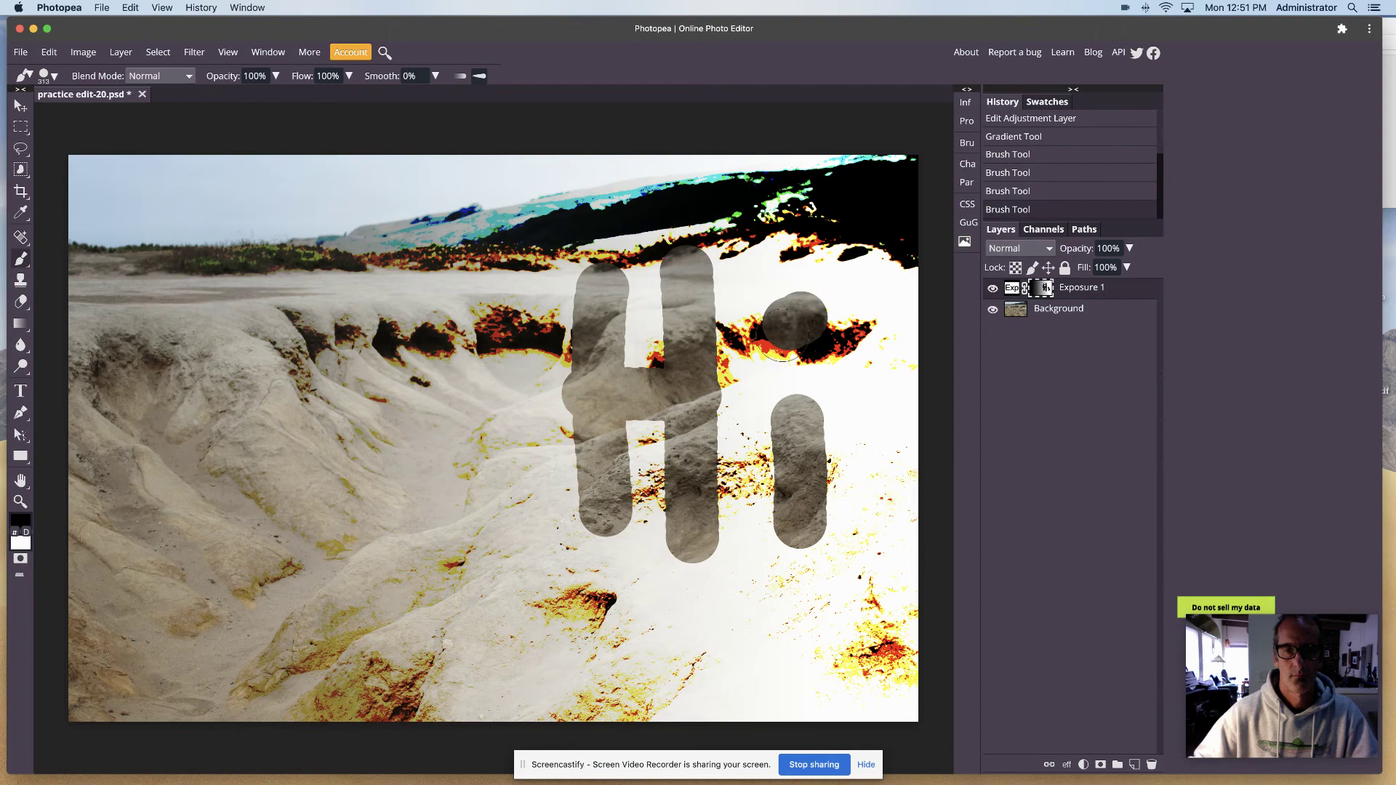
left_click_drag(802, 310, 794, 344)
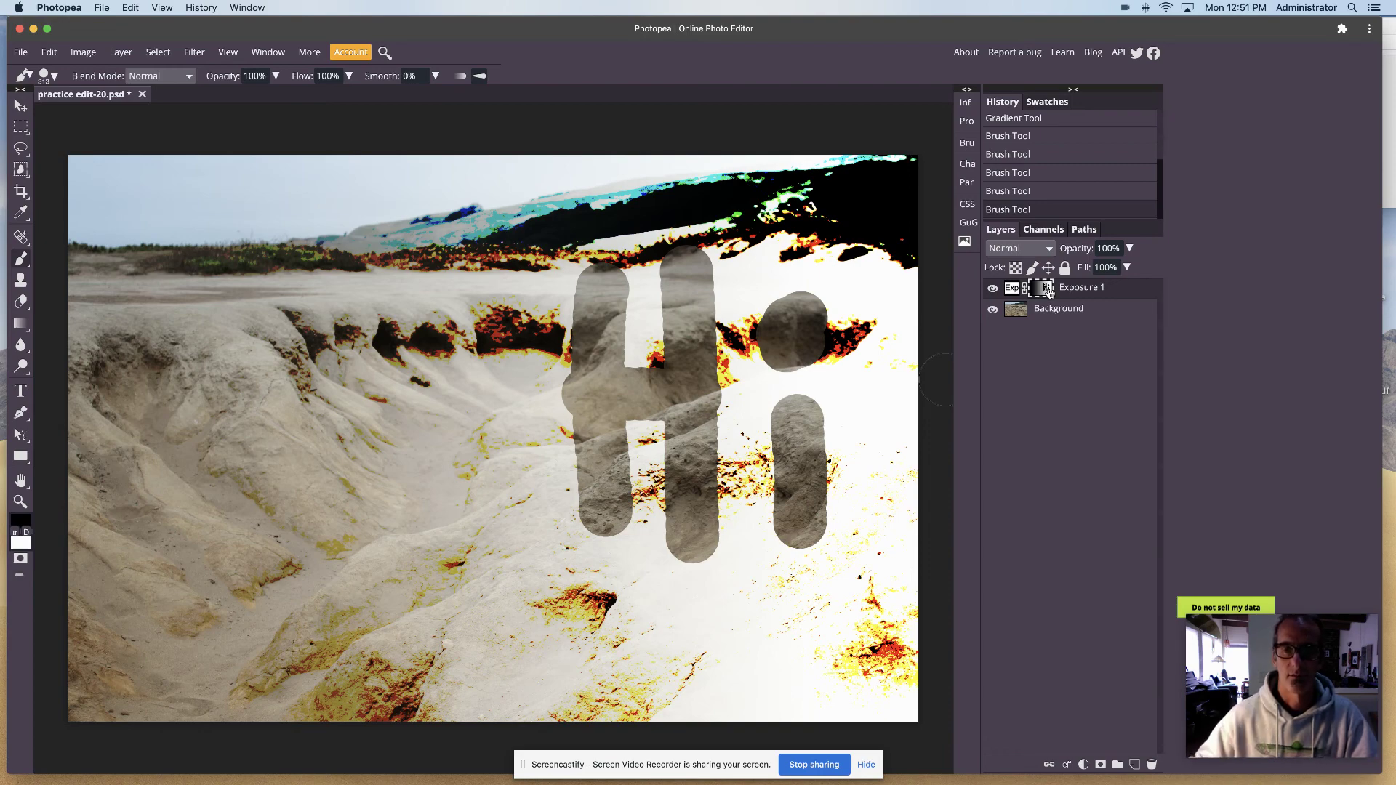
left_click(993, 288)
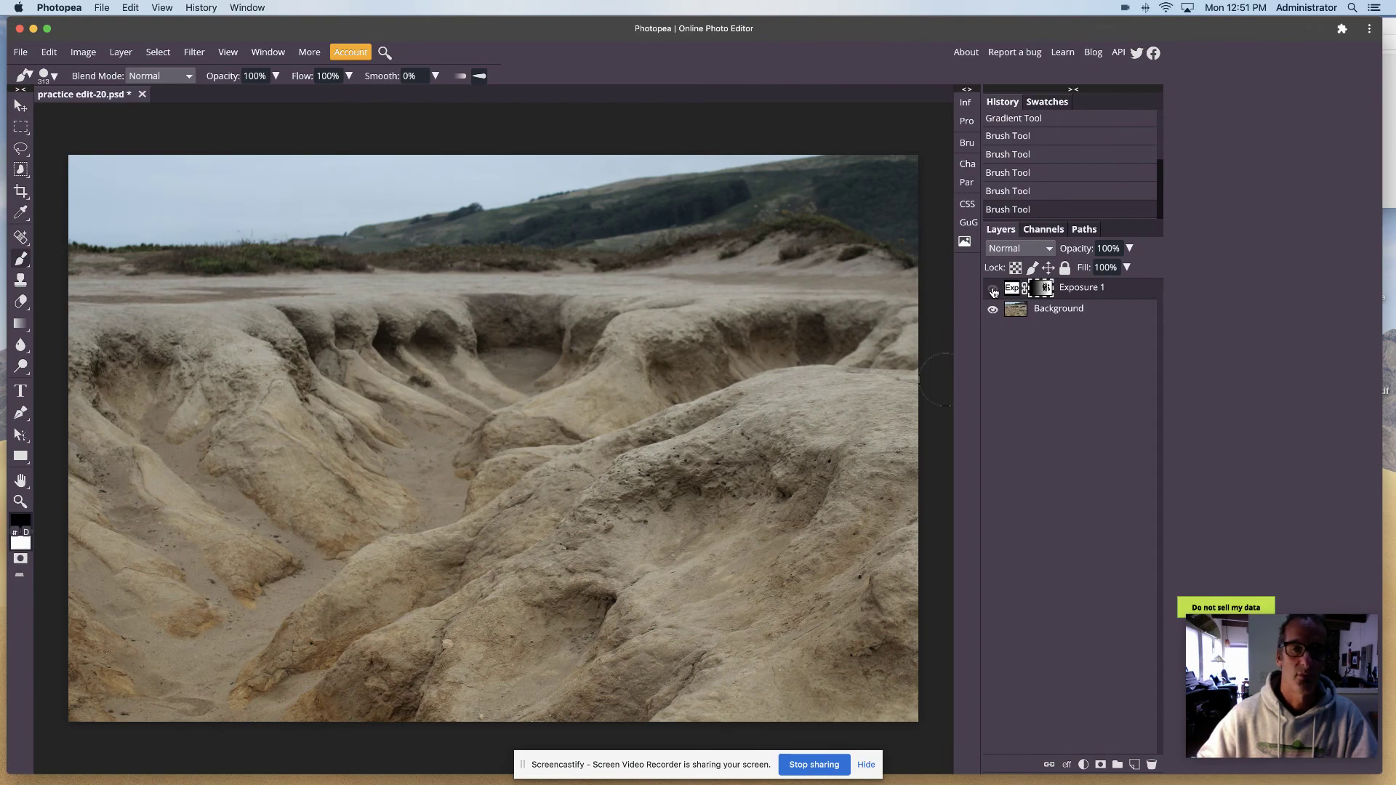
left_click(994, 288)
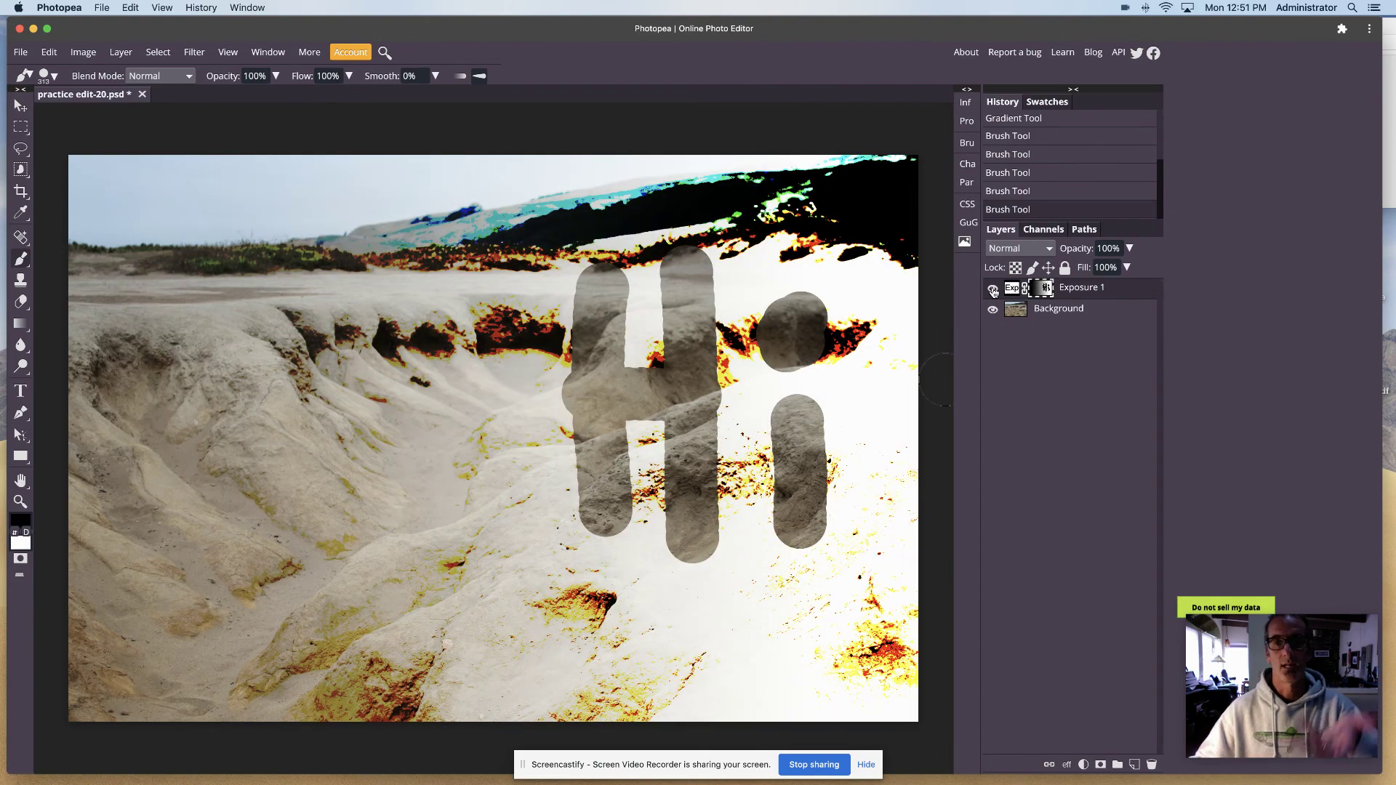